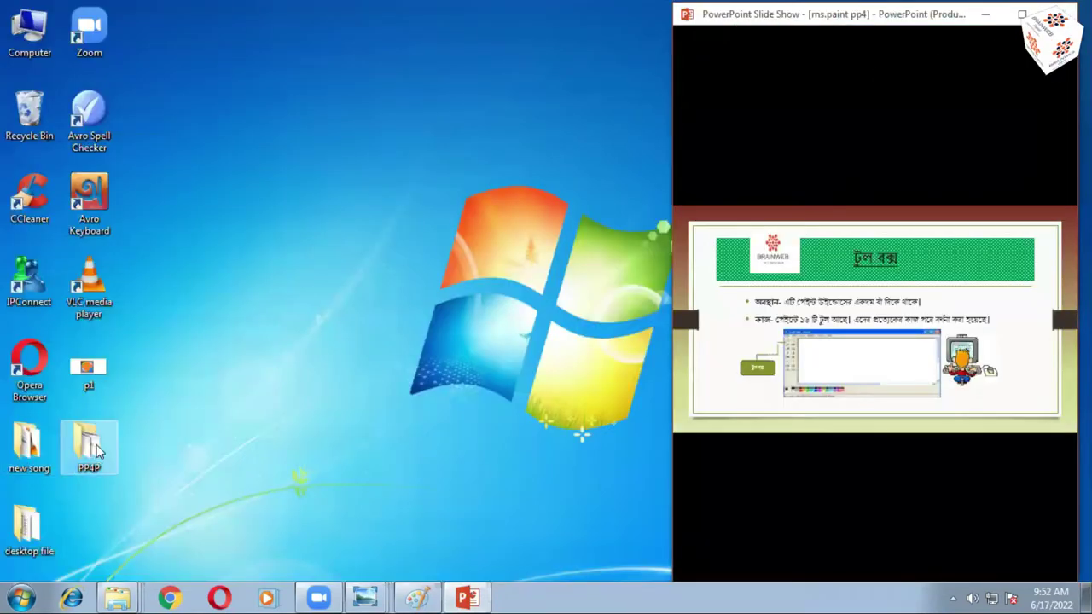
View the image t from the PP4P folder and enlarge its Tools group callout.
double_click(96, 452)
double_click(547, 209)
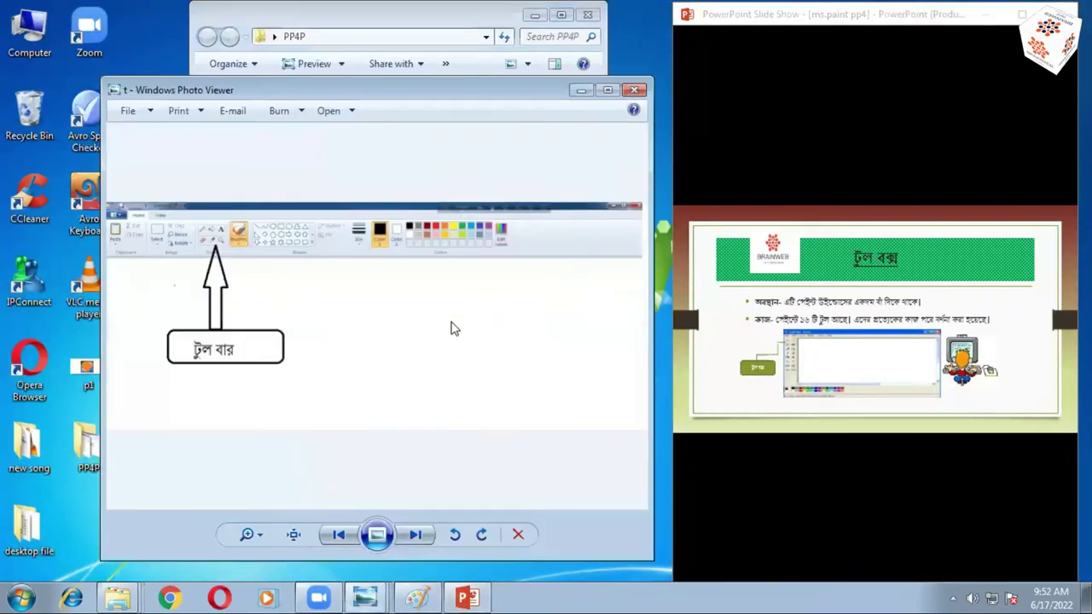
scroll(454, 328, "up", 3)
left_click_drag(346, 273, 606, 307)
left_click_drag(301, 237, 426, 290)
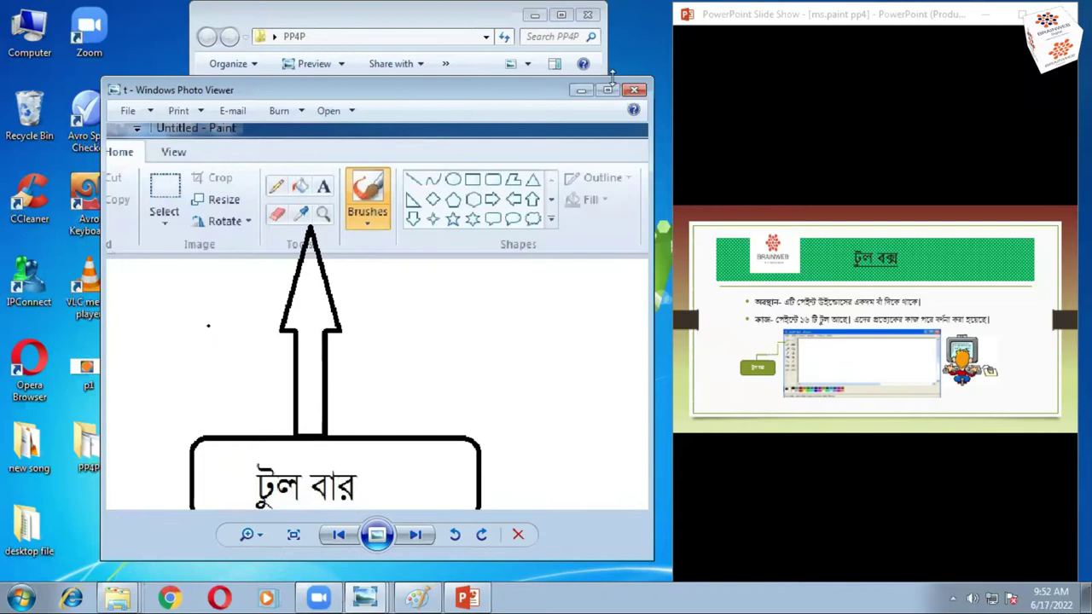
left_click(585, 90)
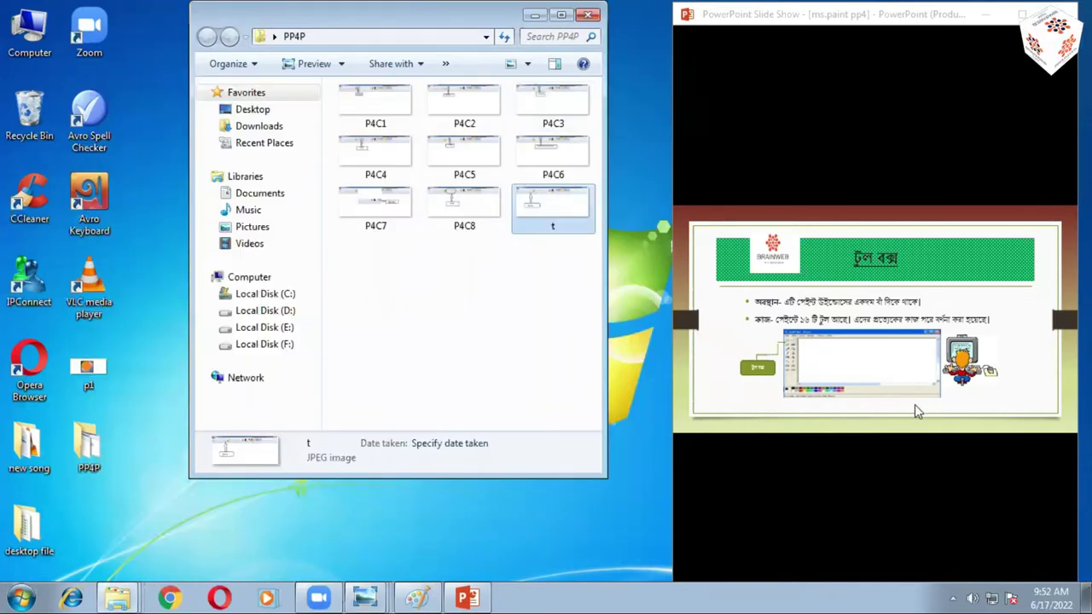
Minimize the PP4P folder window and advance the PowerPoint slide show to the straight line slide (সরলরেখা).
left_click(1003, 481)
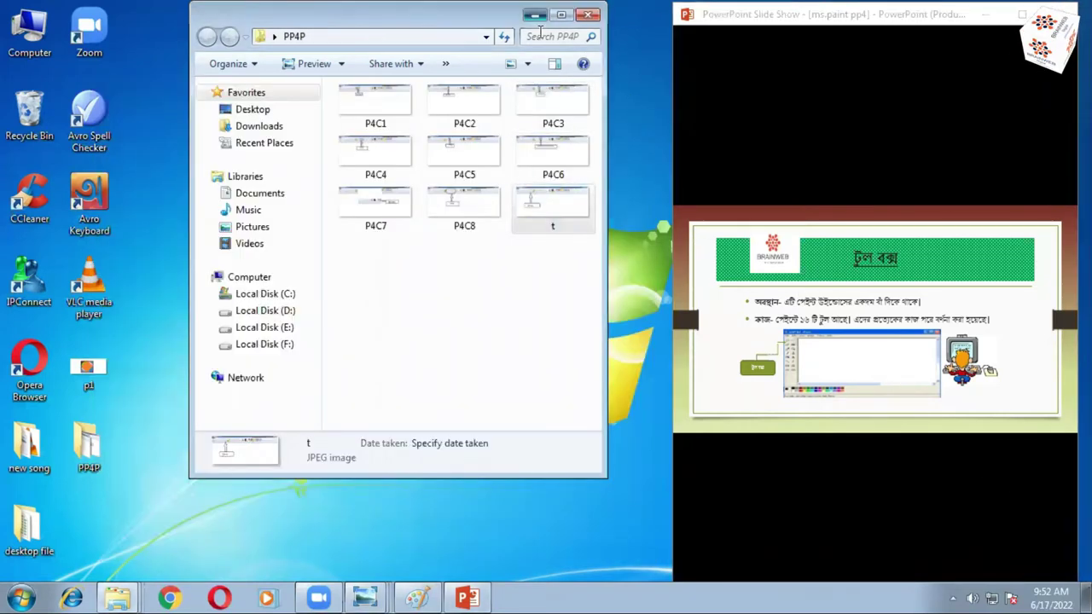
left_click(535, 14)
left_click(1031, 480)
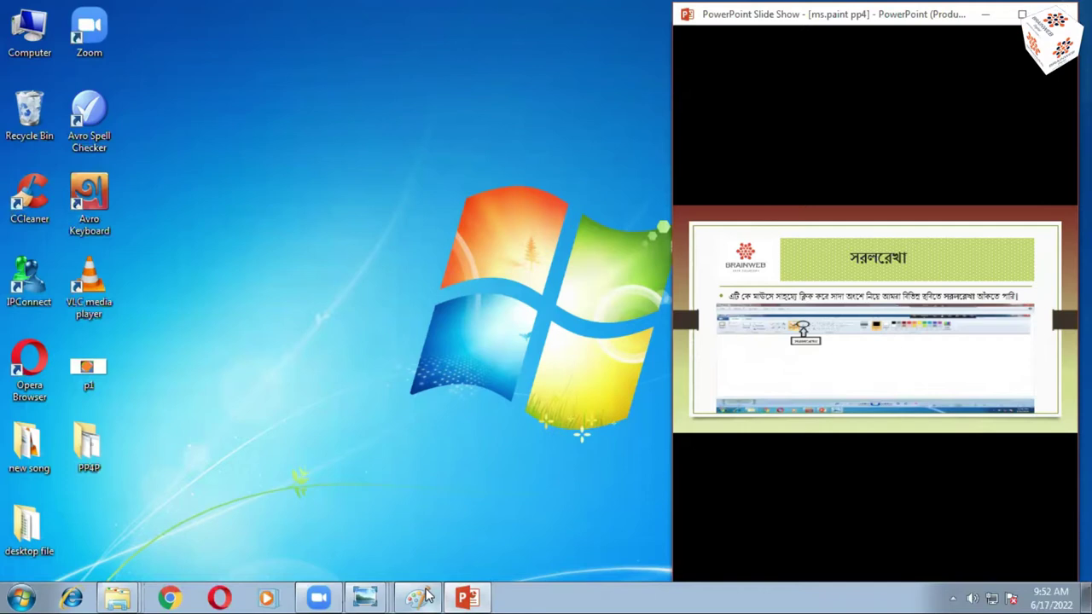
View the image P4C1 from the PP4P folder, enlarging the straight line callout, and minimize both windows.
mouse_move(429, 596)
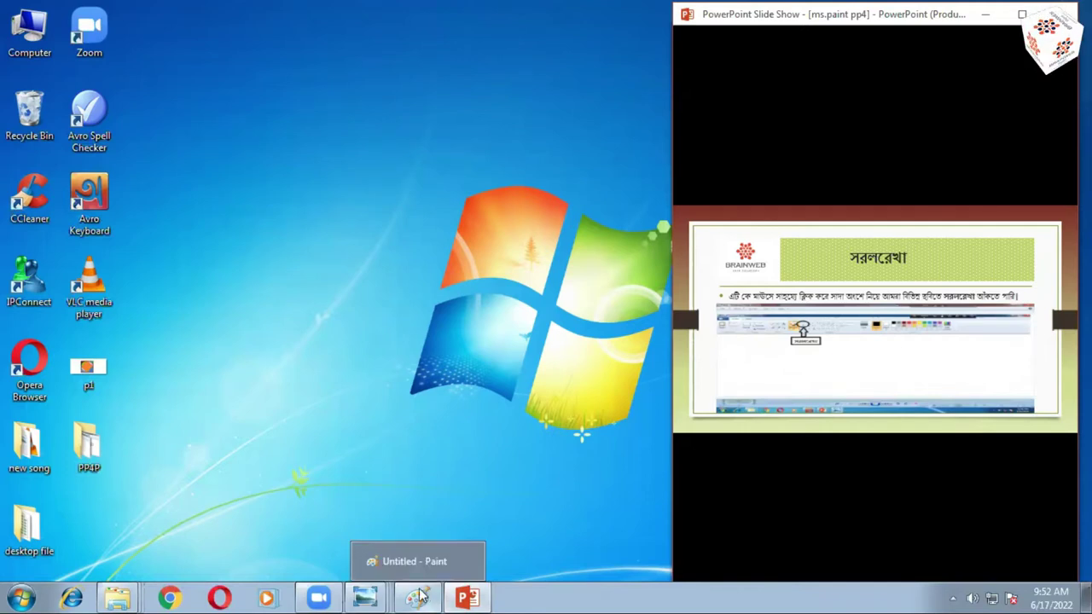
double_click(89, 444)
double_click(381, 112)
scroll(368, 282, "up", 2)
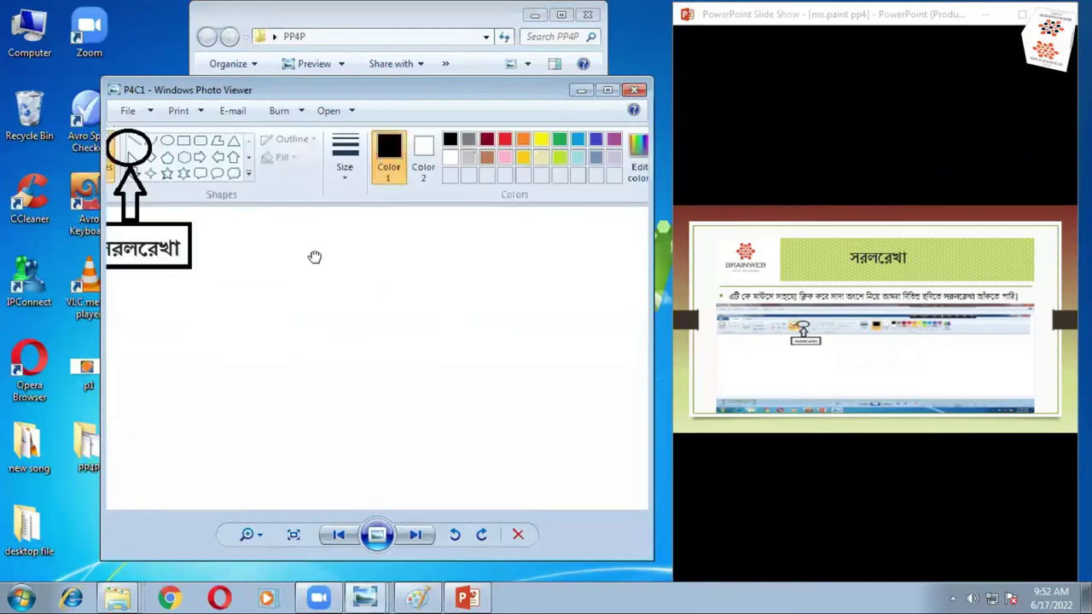
left_click_drag(314, 257, 436, 275)
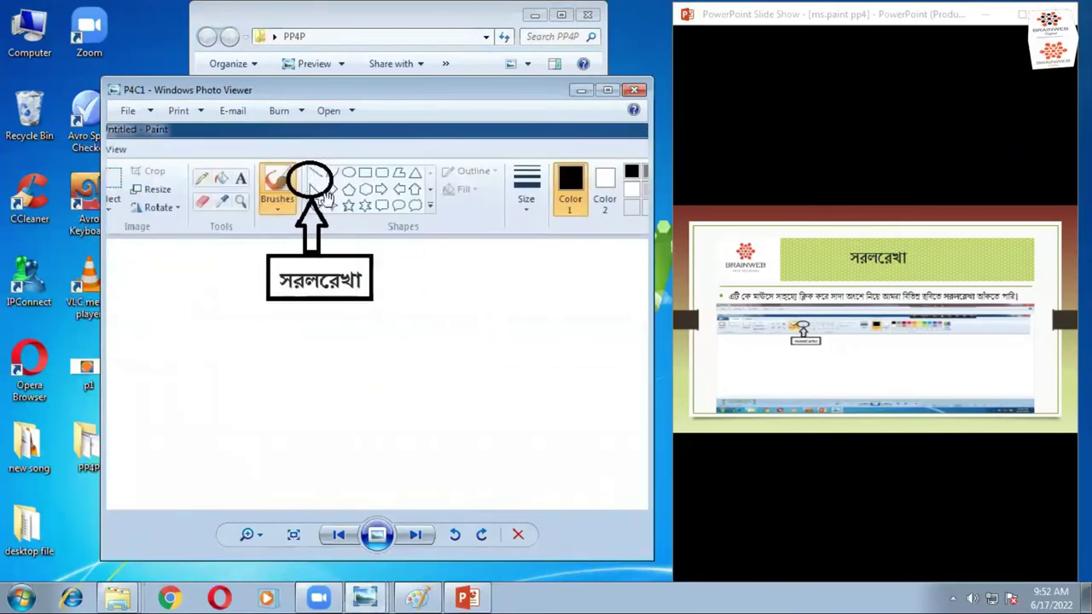
left_click(580, 90)
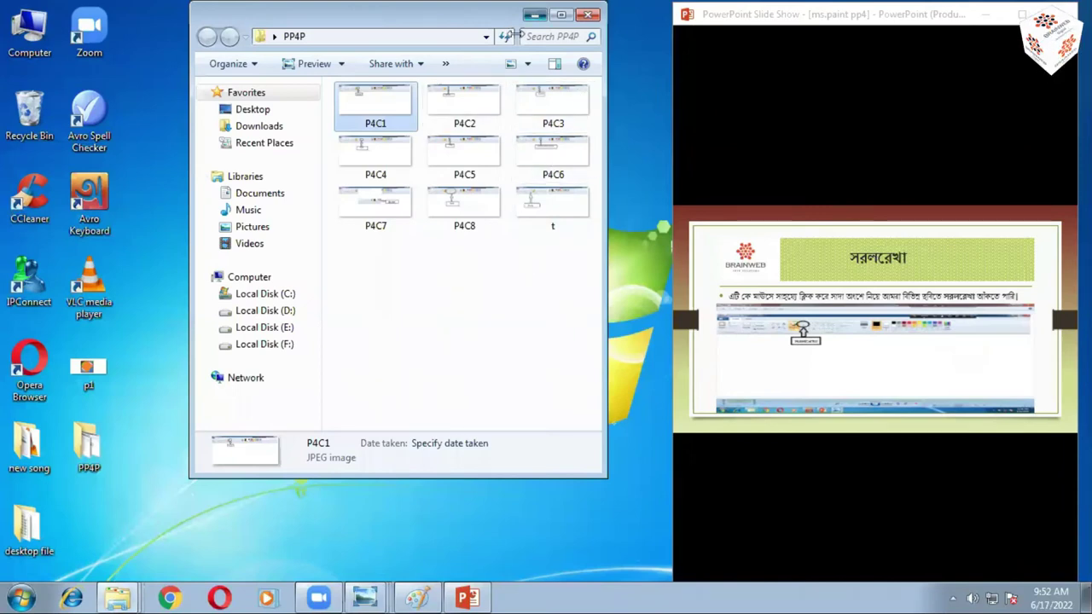
left_click(535, 15)
In Paint, start a new picture without saving the old one and draw a horizontal line about 596 px long in its upper part.
left_click(416, 597)
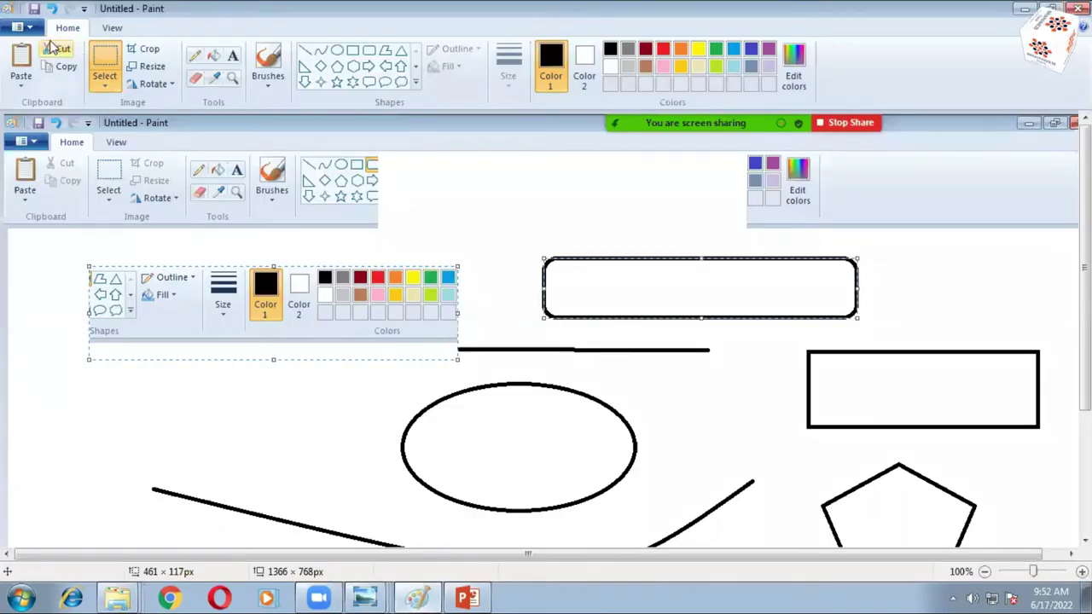
left_click(34, 33)
left_click(134, 96)
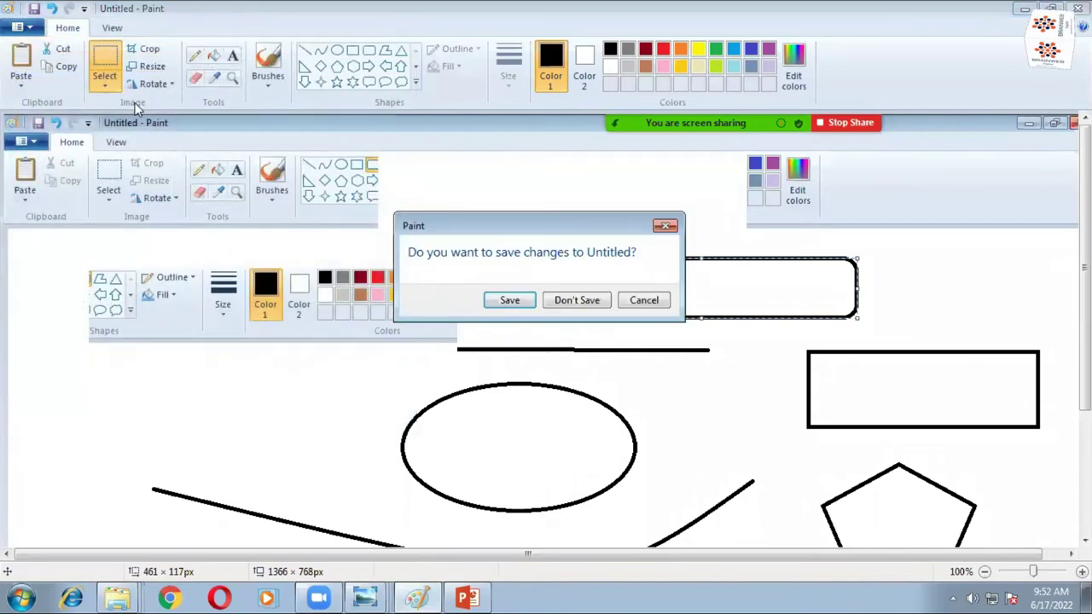
left_click(585, 303)
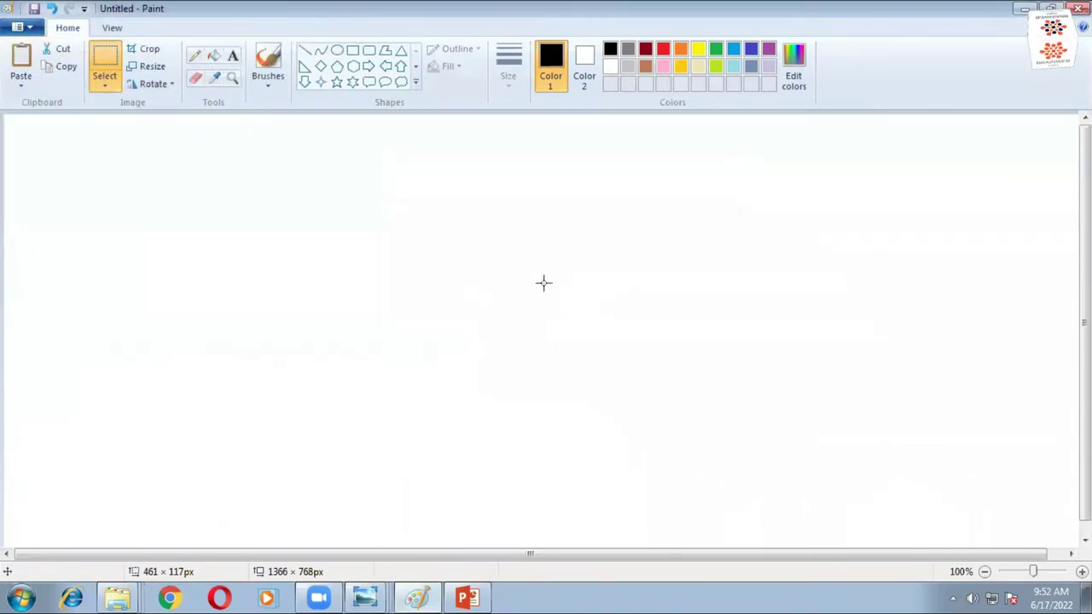
left_click(305, 53)
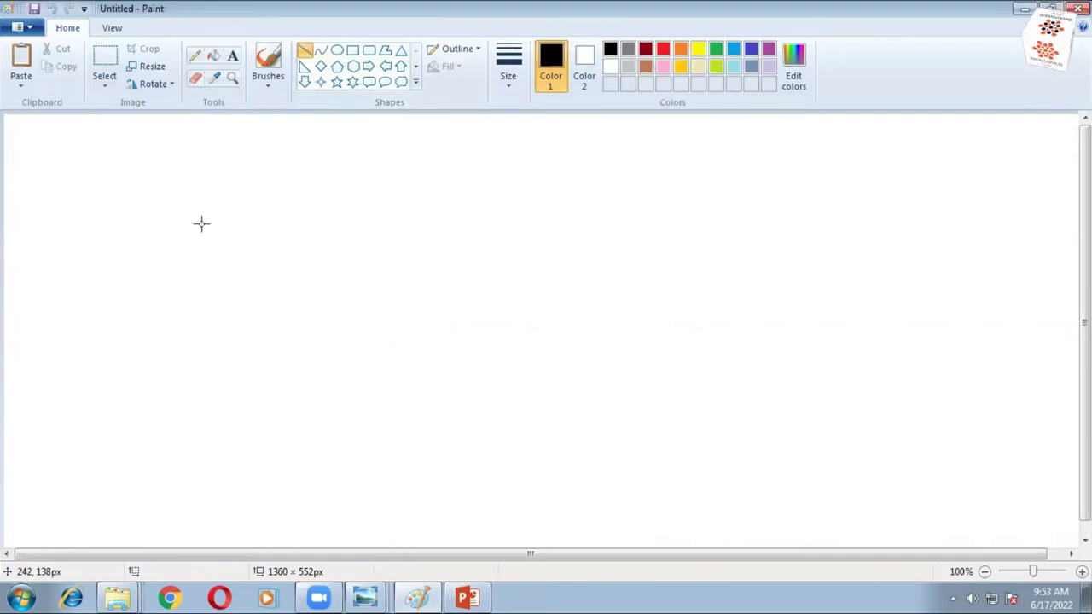
left_click_drag(201, 224, 678, 225)
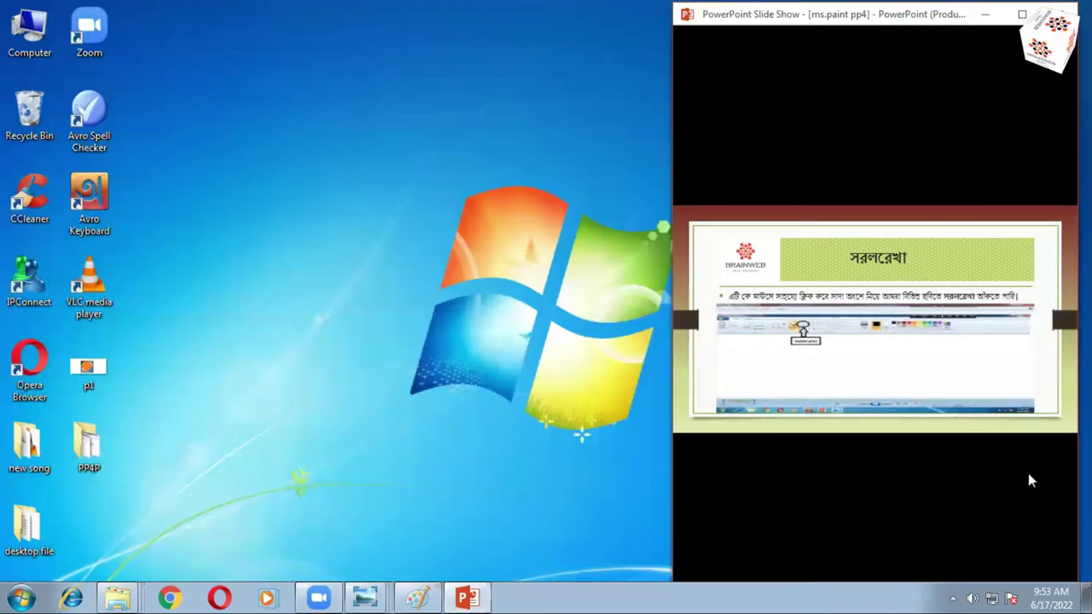
Advance the slide show to the curve slide (বক্ররেখা) and view the enlarged image P4C2 from the PP4P folder.
left_click(812, 436)
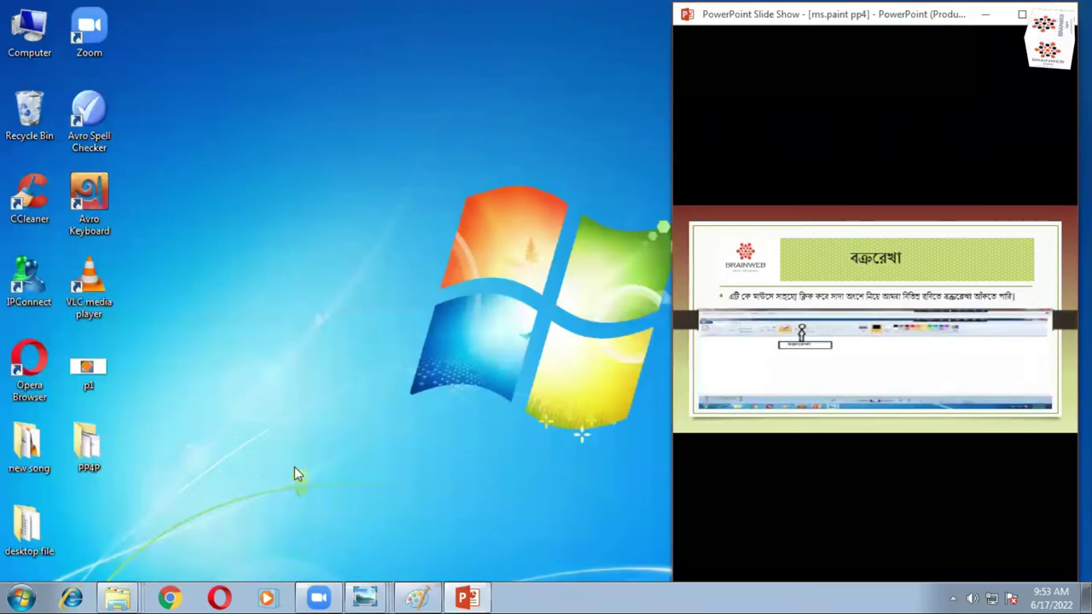
left_click(115, 446)
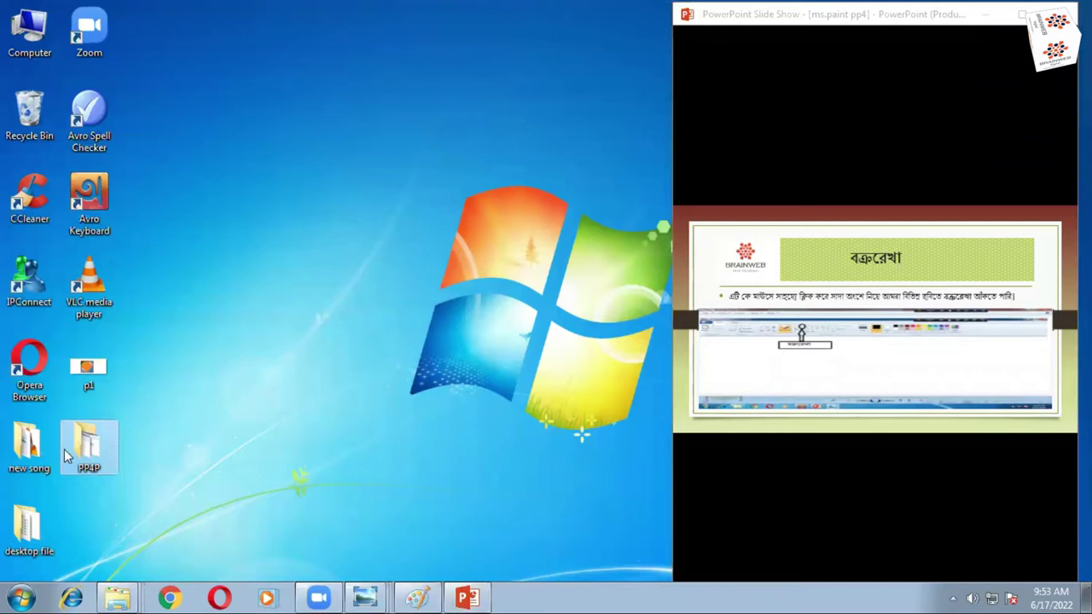
double_click(96, 447)
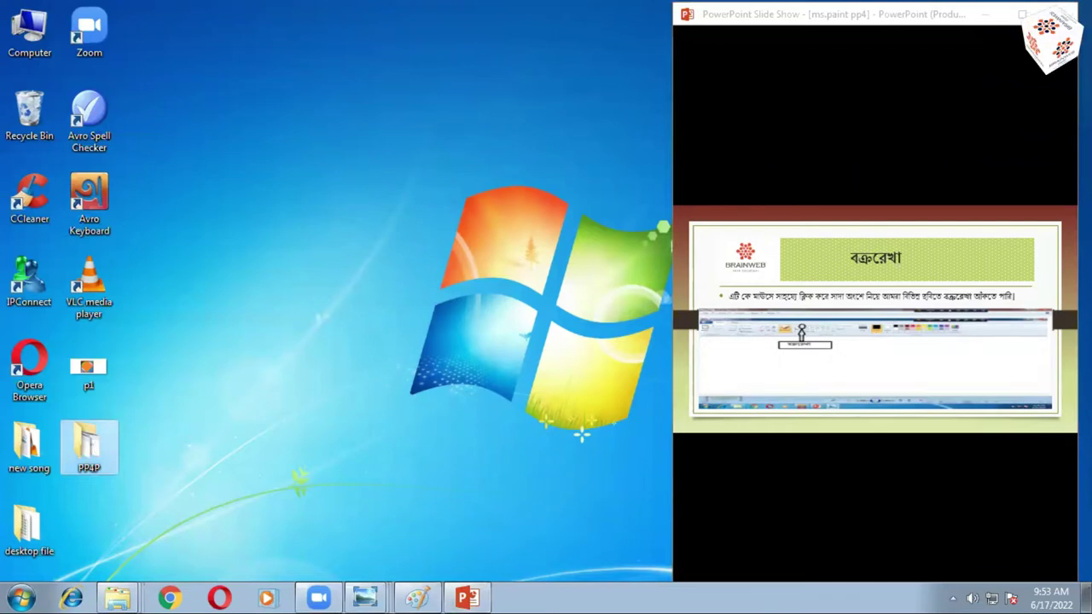
double_click(457, 100)
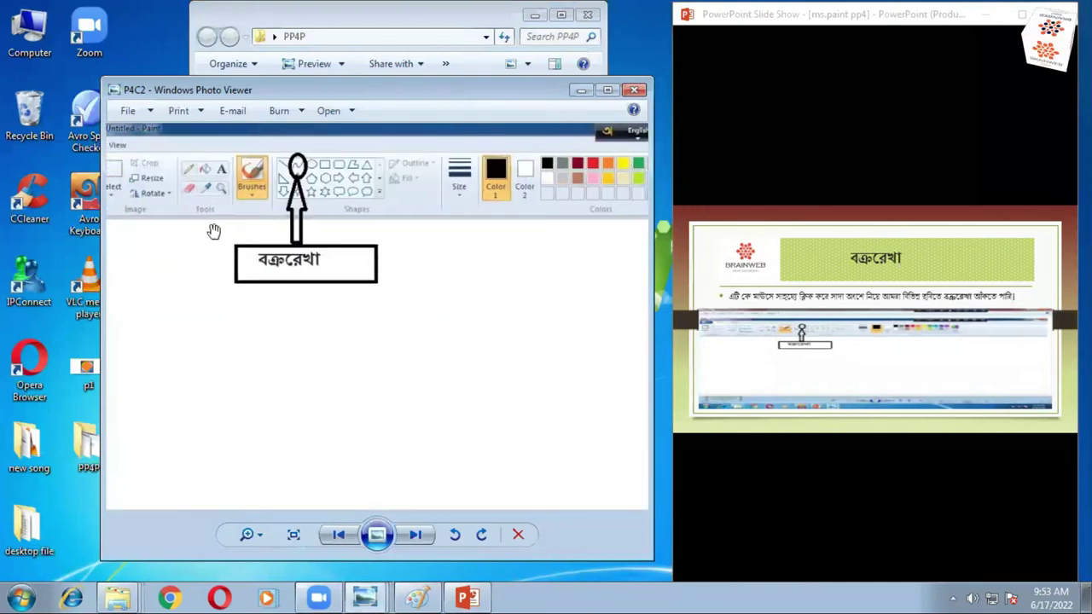
left_click(580, 93)
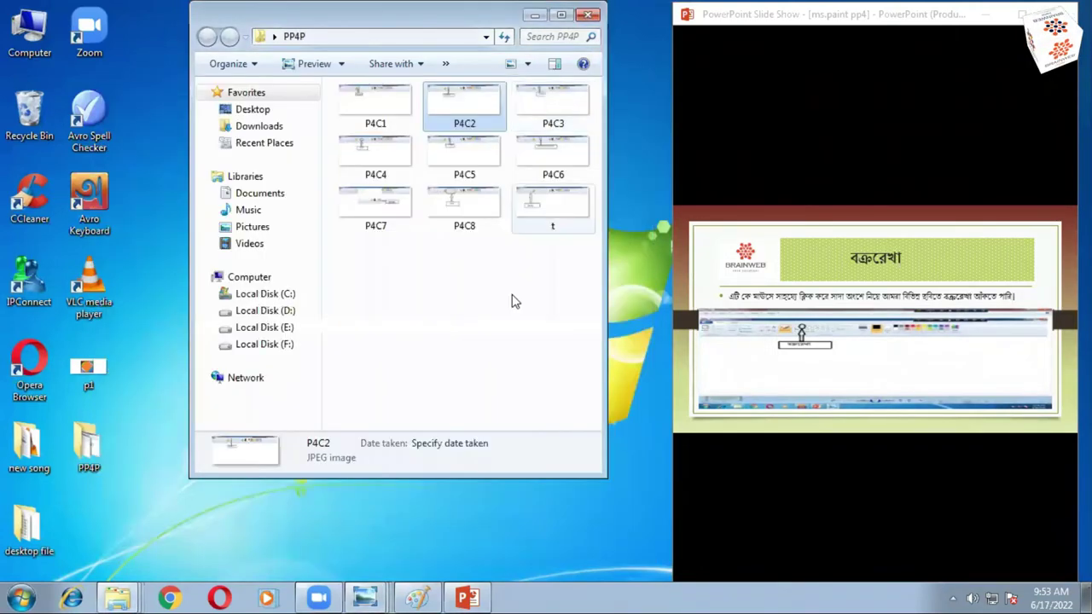
In Paint, draw a downward-bowing curve about 639 × 152 px below the horizontal line.
left_click(425, 596)
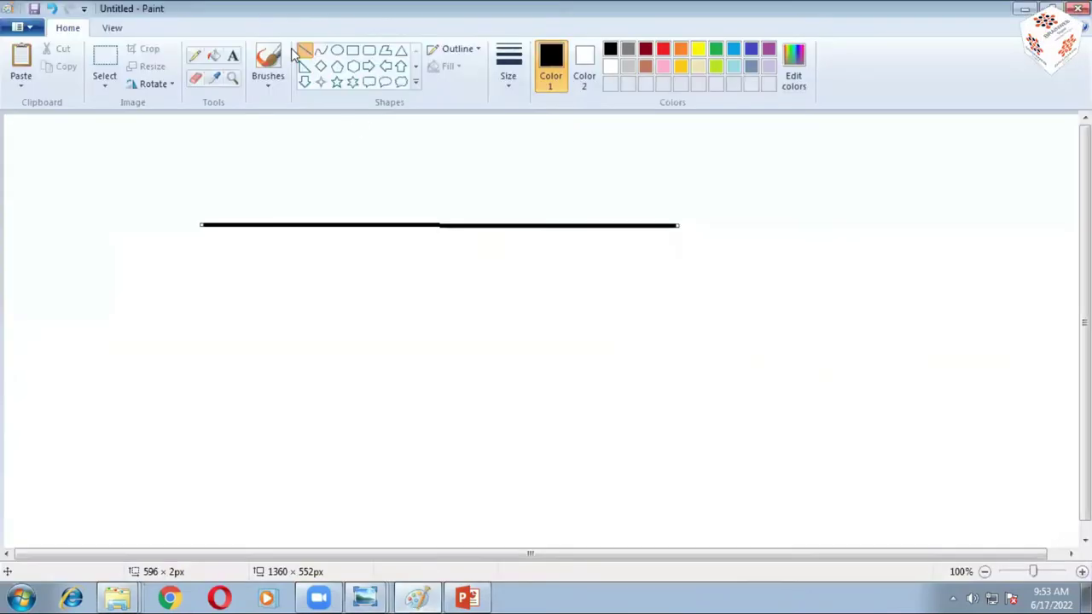
left_click(321, 51)
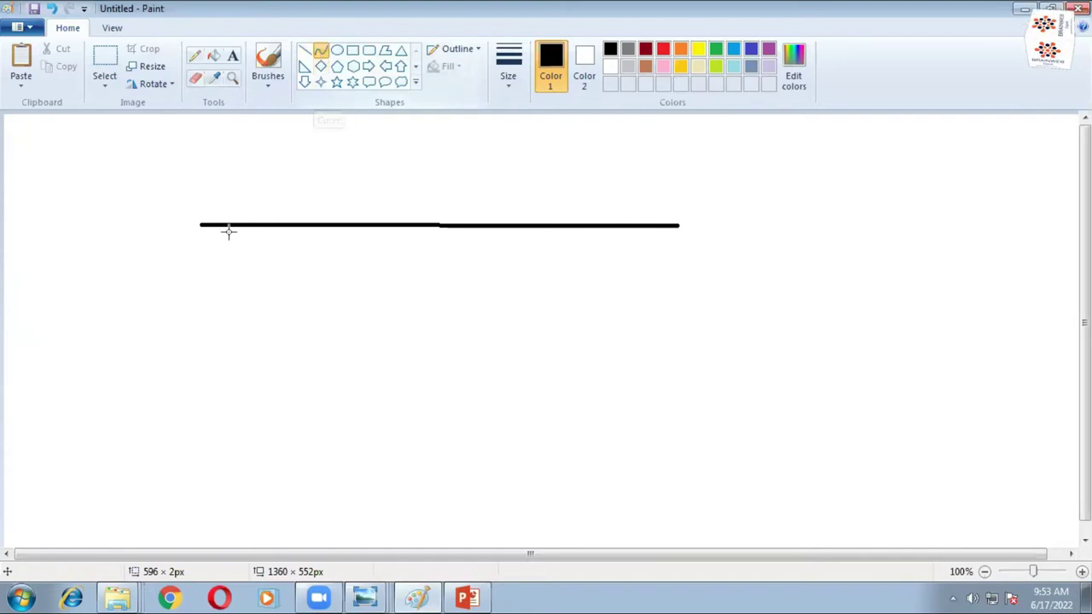
left_click_drag(201, 302, 714, 298)
left_click_drag(618, 364, 537, 412)
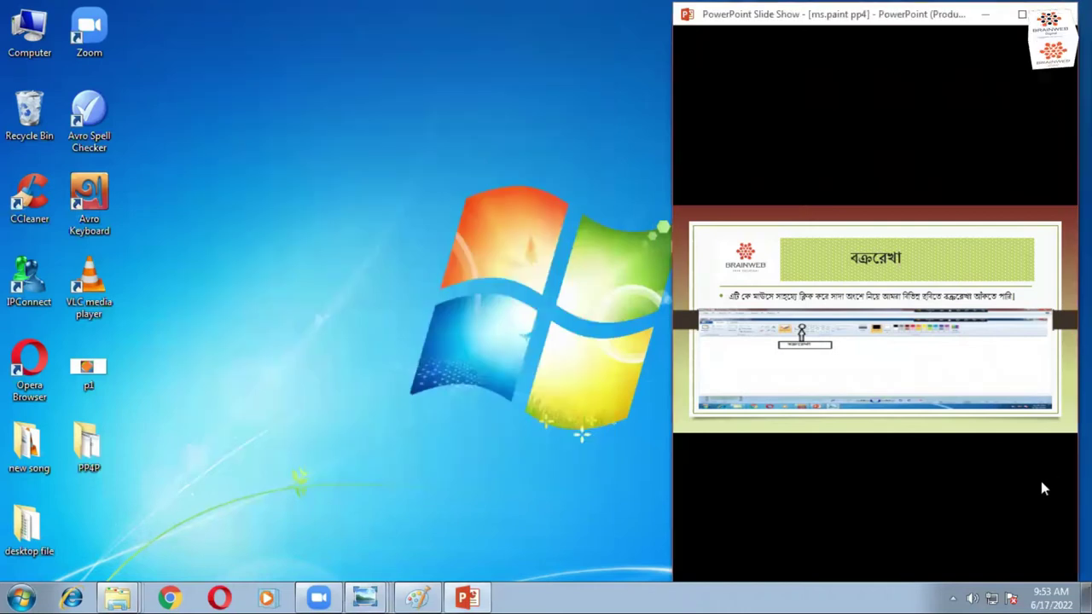
Advance the slide show to the rectangle slide (আয়তক্ষেত্র) and view the enlarged image P4C3 from the PP4P folder.
left_click(1032, 477)
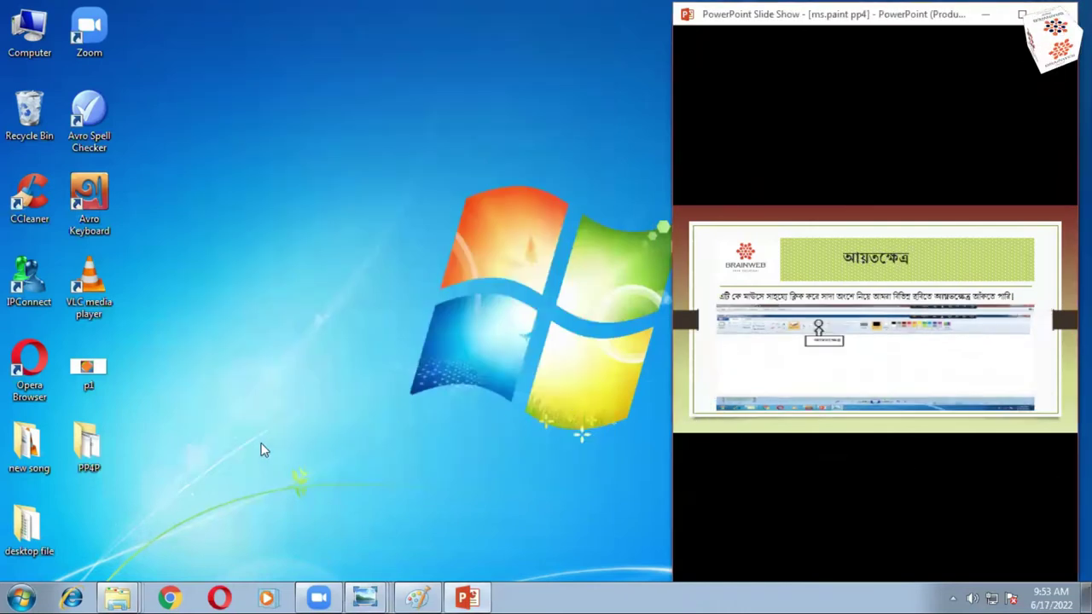
double_click(99, 452)
double_click(559, 100)
scroll(356, 311, "up", 3)
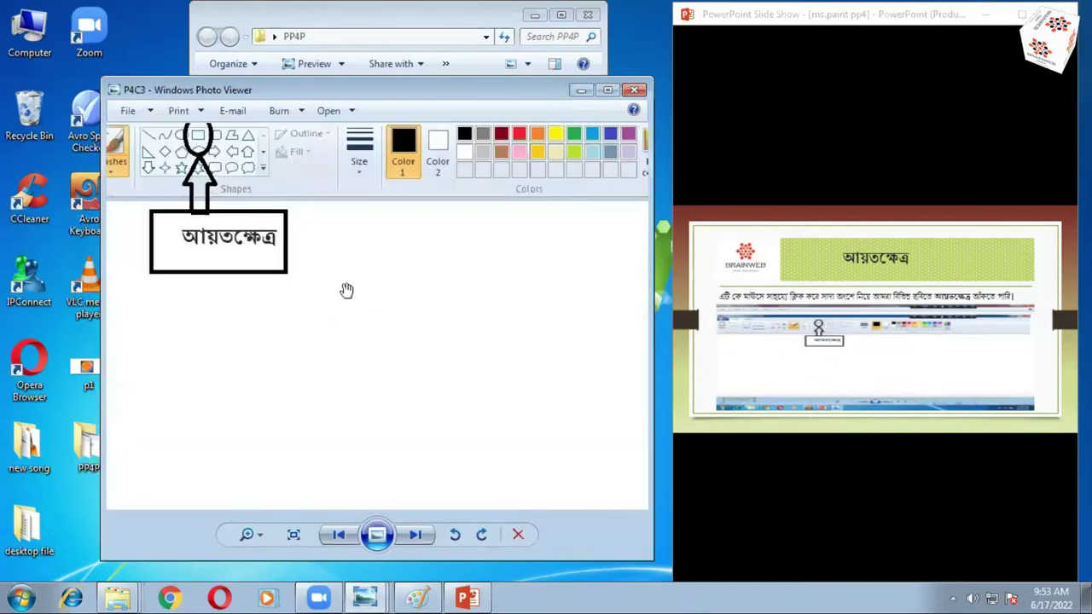
left_click_drag(346, 290, 464, 300)
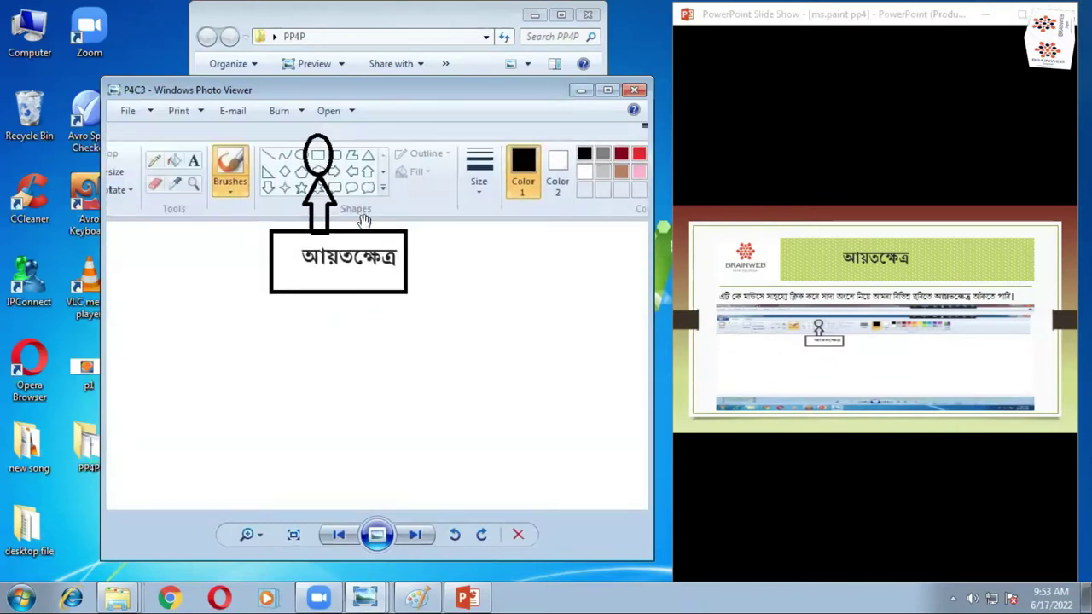
Leave the photo viewer for Paint and draw a rectangle about 334 × 221 px to the right of the line and curve.
left_click(582, 91)
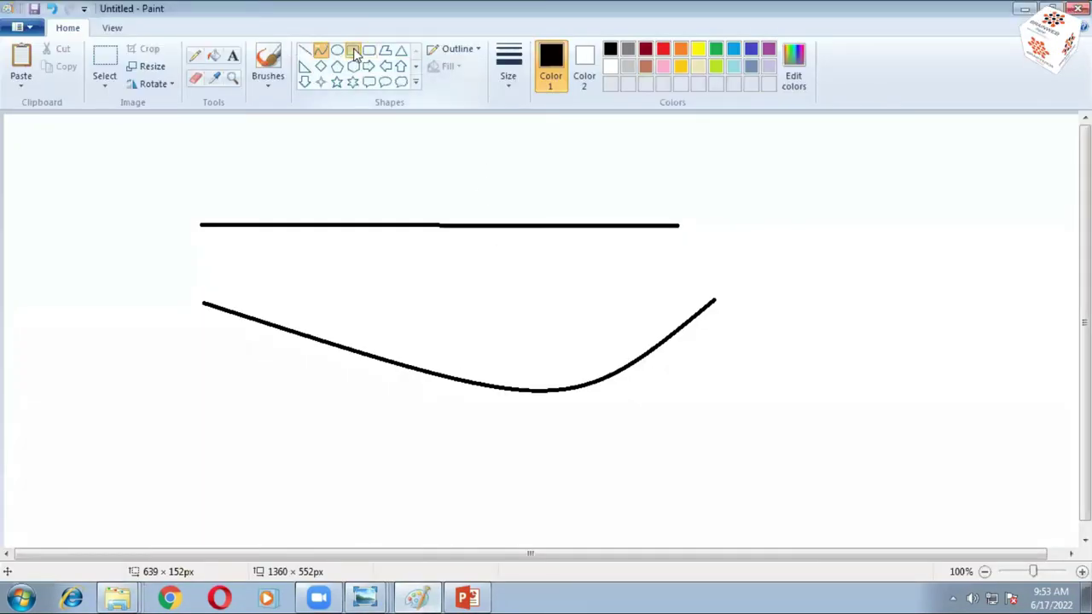
mouse_move(763, 178)
left_mouse_down()
mouse_move(841, 299)
mouse_move(1078, 381)
mouse_move(1031, 354)
left_mouse_up()
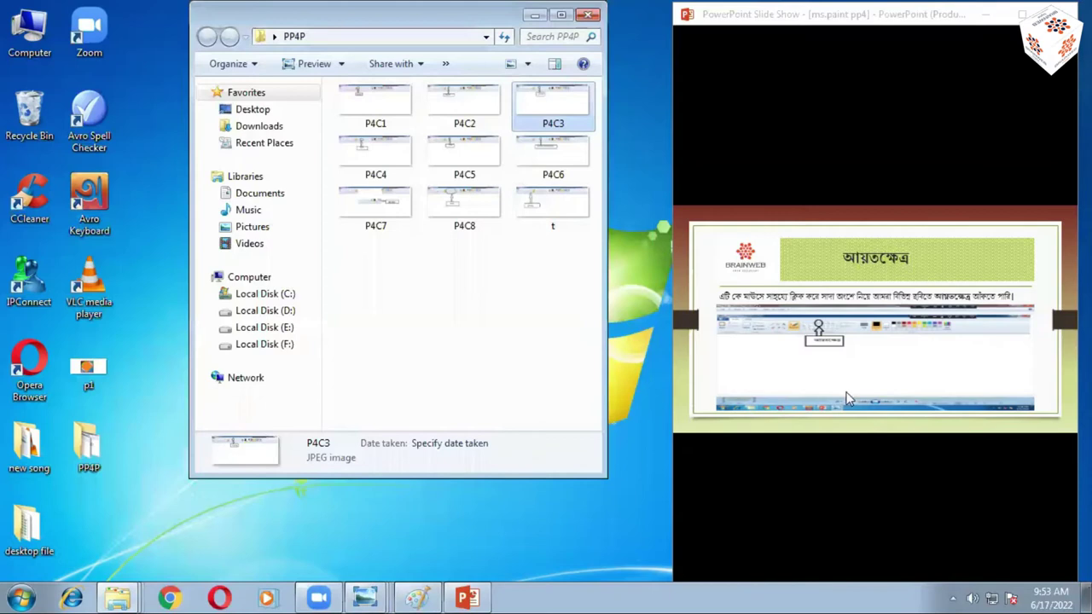
Minimize the PP4P folder window and advance the PowerPoint slide show to the polygon slide (বহুভুজ).
left_click(1005, 497)
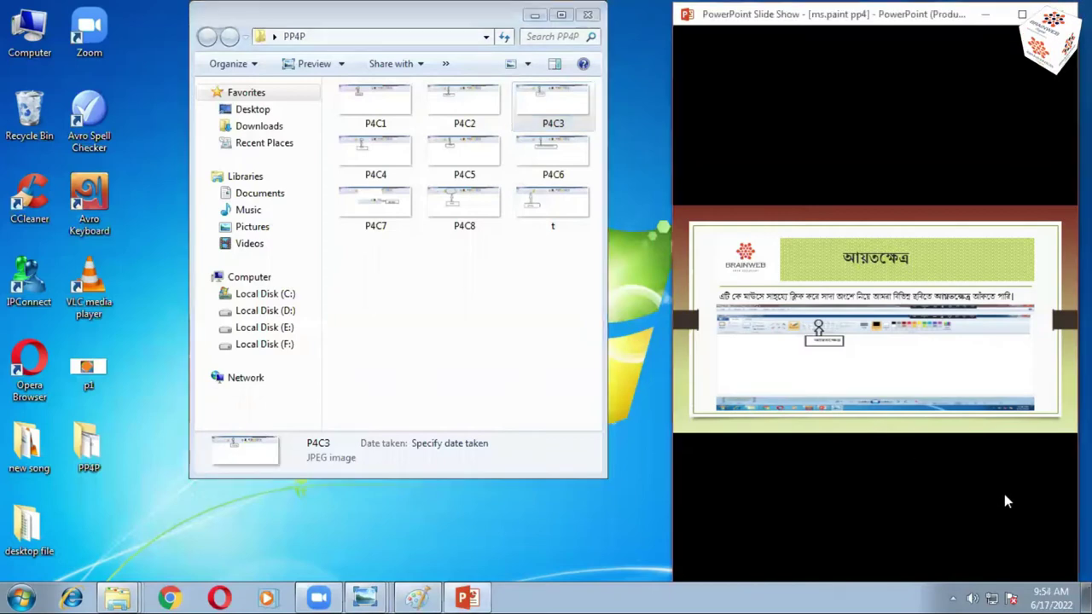
left_click(535, 15)
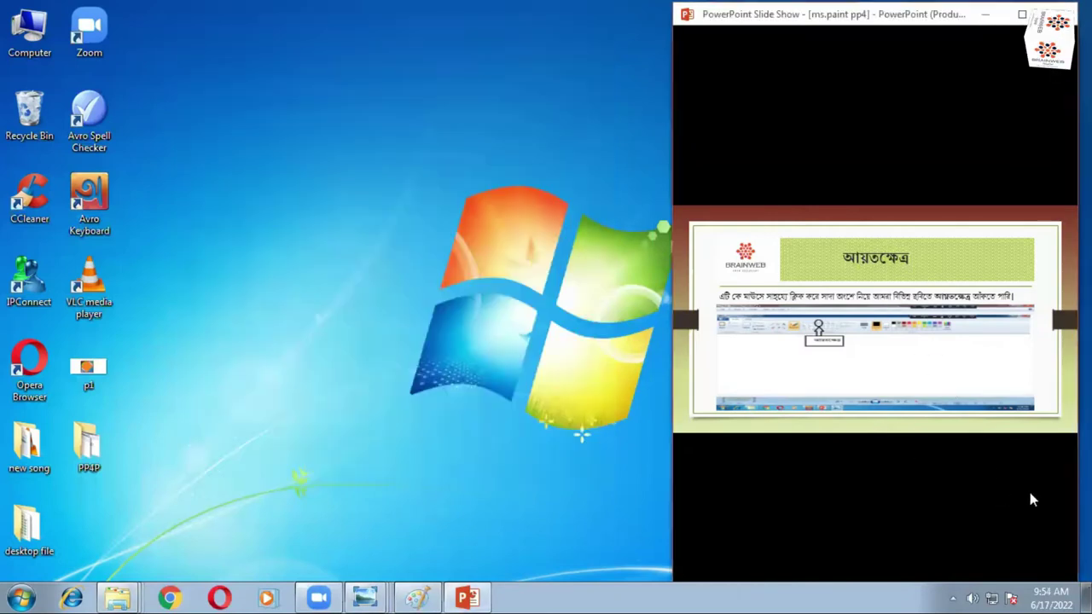
left_click(1029, 492)
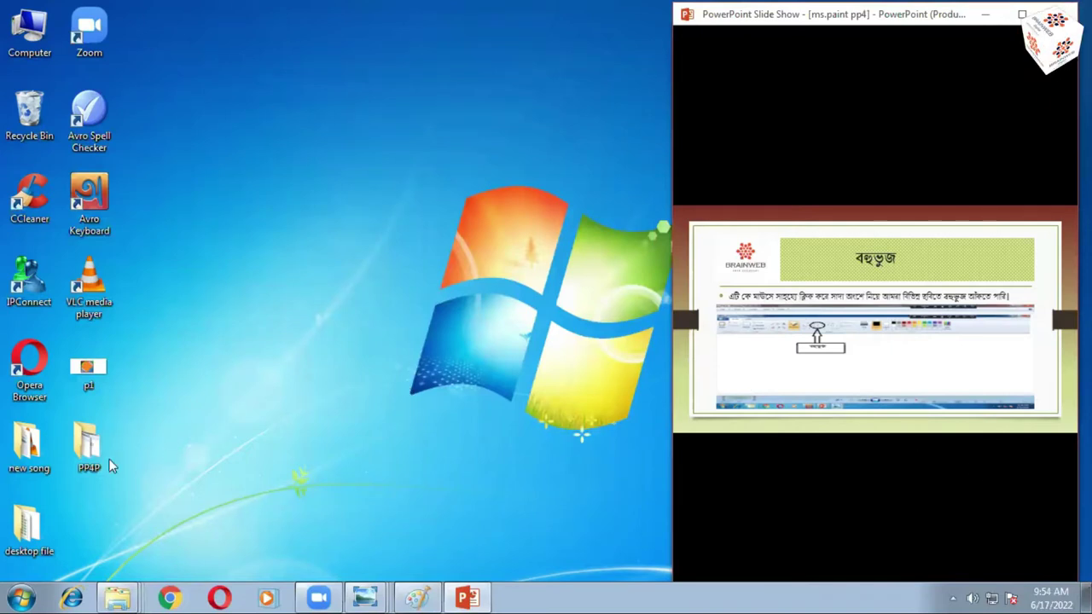
View the image P4C4 from the PP4P folder, enlarging its polygon callout, and minimize the viewer.
double_click(87, 445)
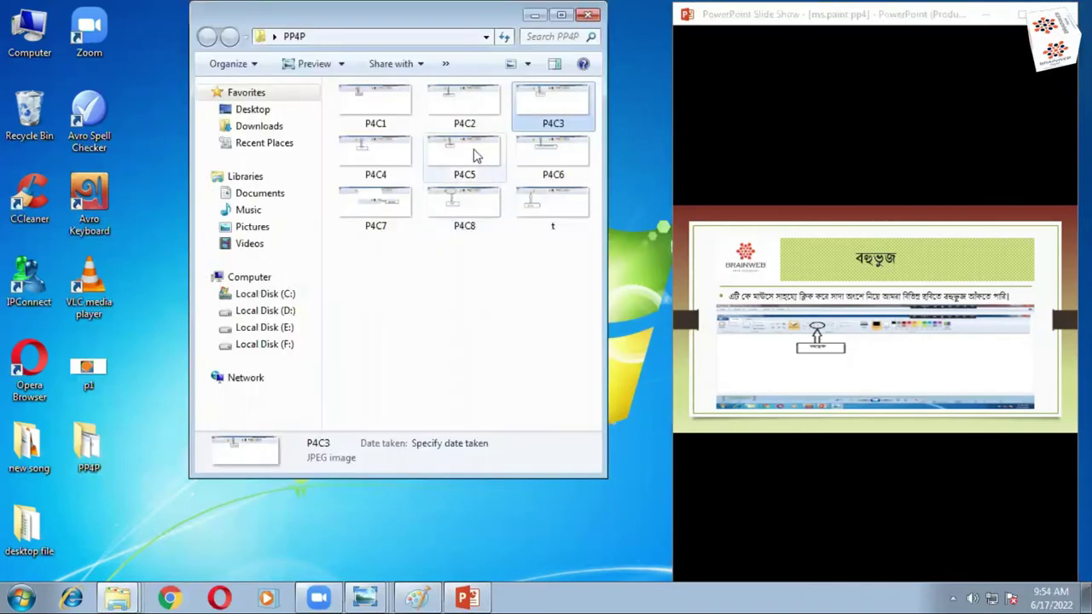
double_click(373, 158)
scroll(358, 231, "up", 2)
left_click_drag(310, 227, 428, 220)
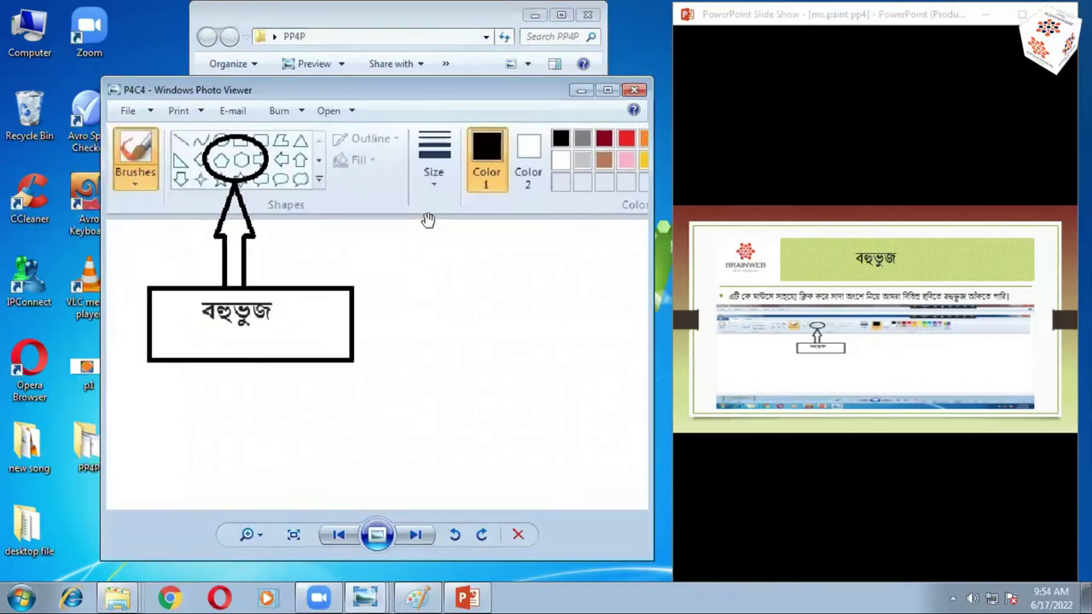
left_click(581, 90)
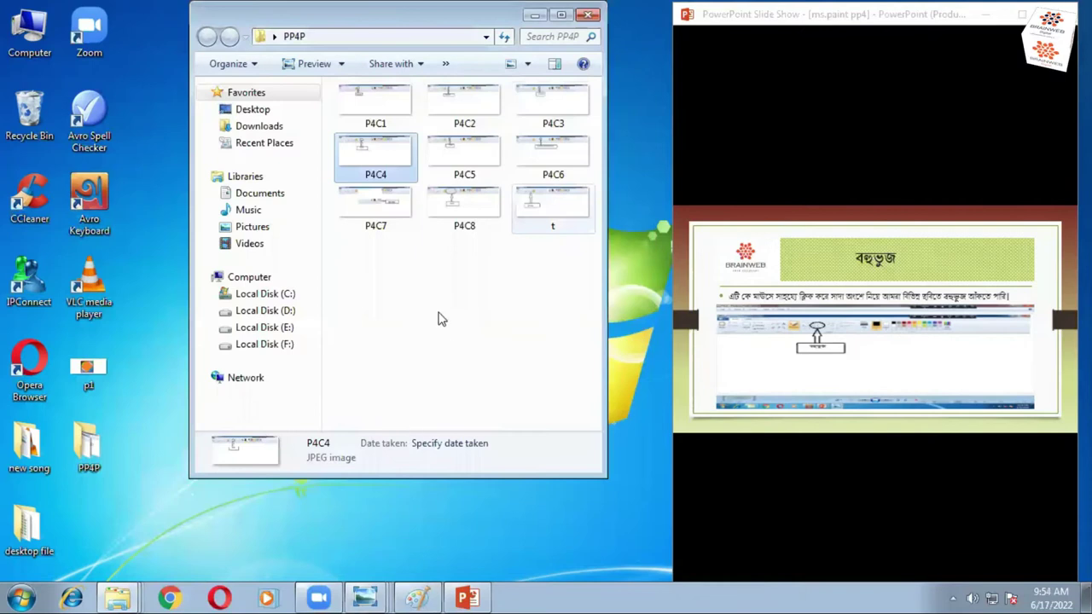
In Paint, draw a pentagon to the left of the horizontal line and the curve.
left_click(417, 598)
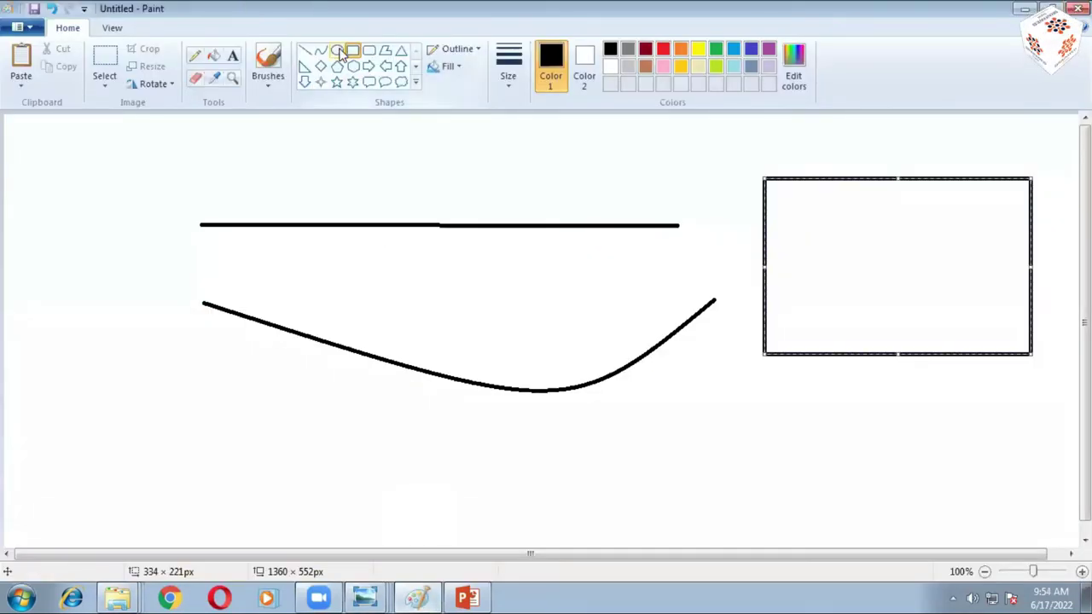
left_click(337, 65)
left_click_drag(67, 346, 182, 192)
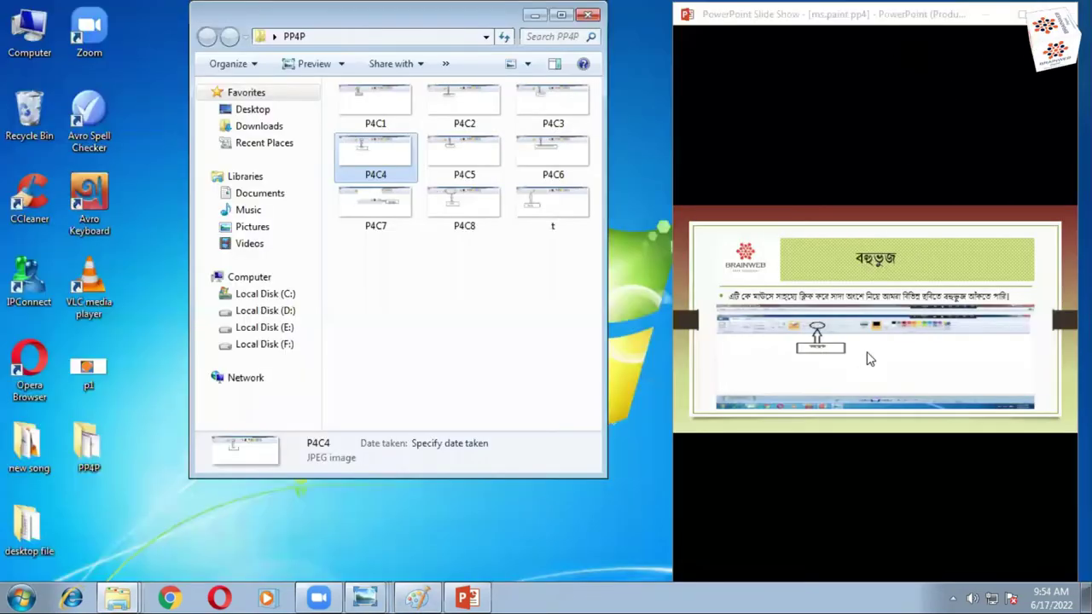
Advance the PowerPoint slide show to the ellipse slide (উপবৃত্ত) and view the image P4C5 from the PP4P folder, enlarging its callout.
key("alt+F4")
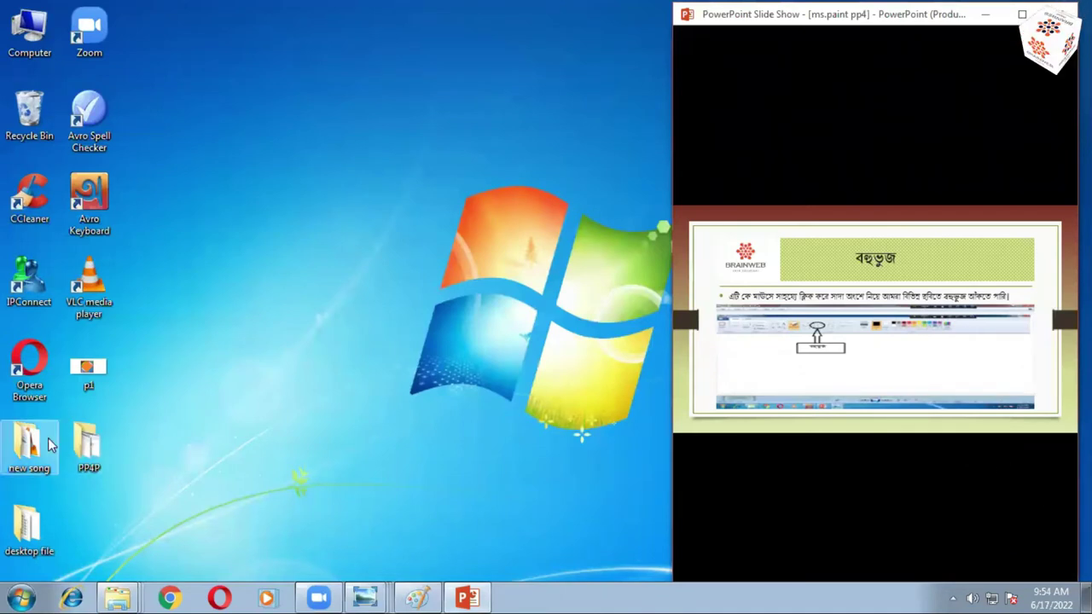
double_click(88, 443)
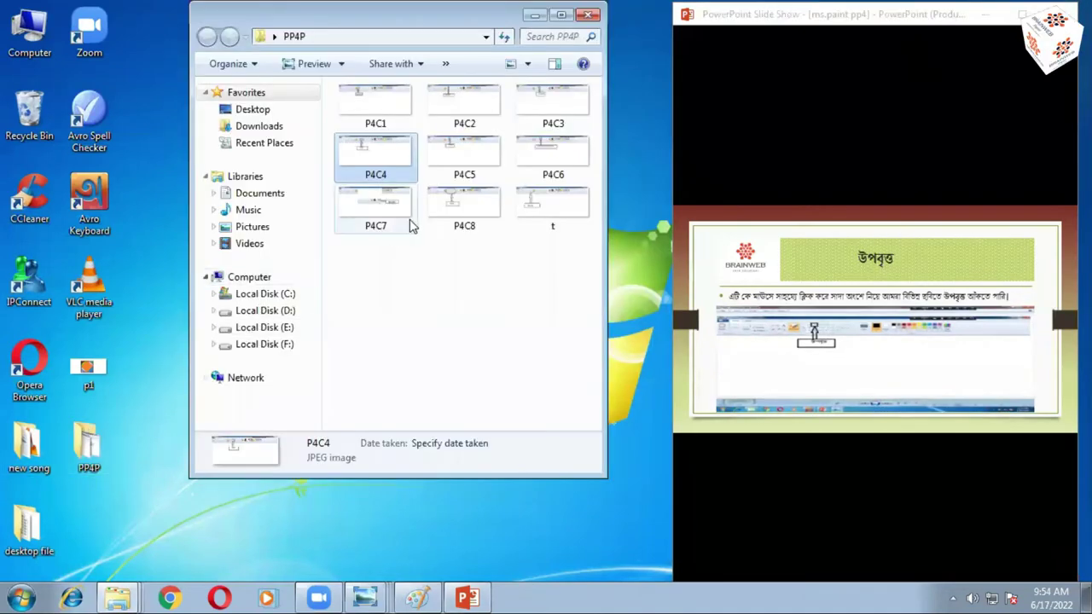
double_click(469, 166)
scroll(419, 288, "up", 3)
left_click_drag(436, 298, 506, 319)
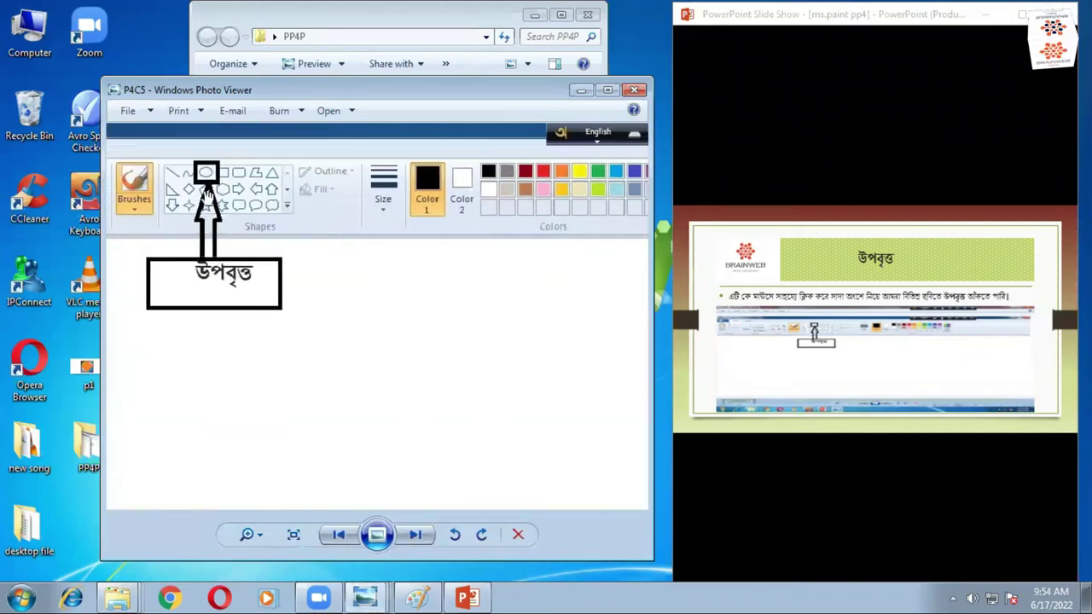
left_click(580, 91)
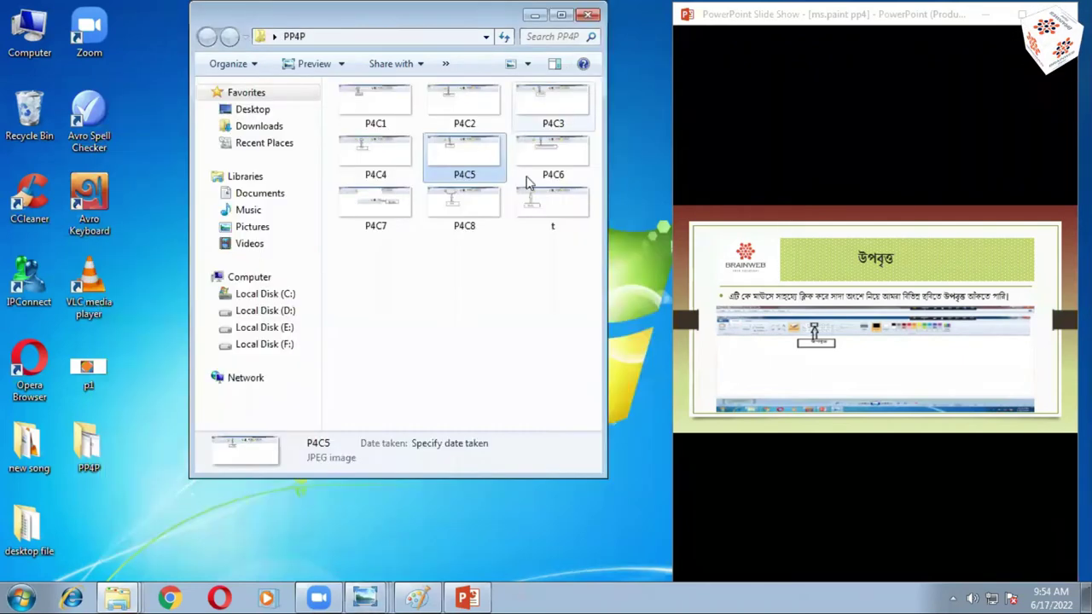
Switch to Paint and draw a horizontal ellipse about 323 × 92 px below the lower end of the curve.
left_click(417, 597)
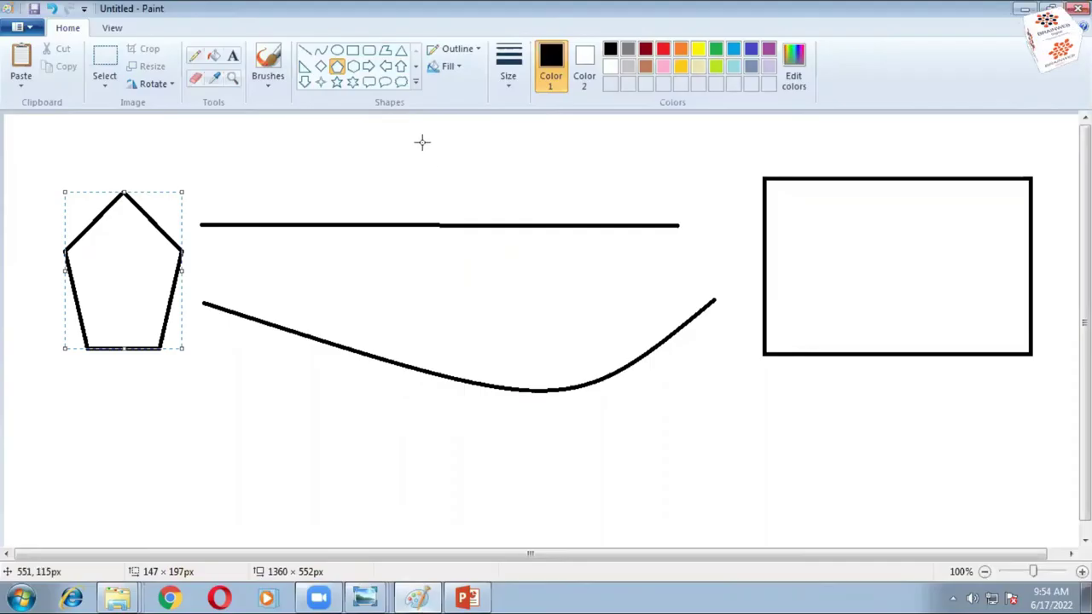
left_click(338, 53)
left_click_drag(541, 472, 798, 402)
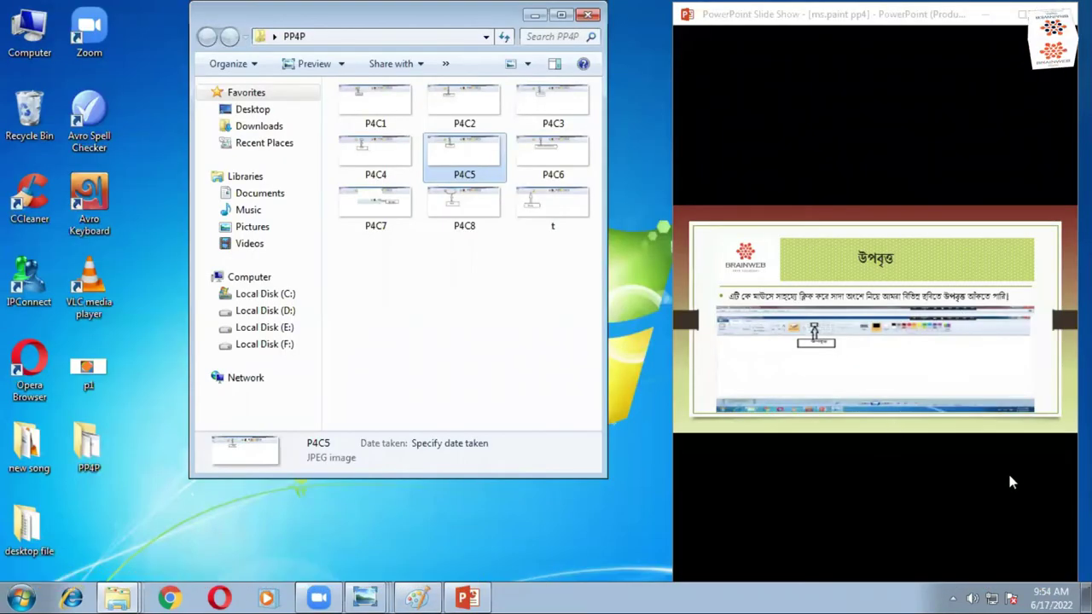
Advance the slide show to the rounded rectangle slide (গোলাকৃতি কোণের আয়তক্ষেত্র) and view the image P4C6 from the PP4P folder, enlarging its callout.
left_click(534, 14)
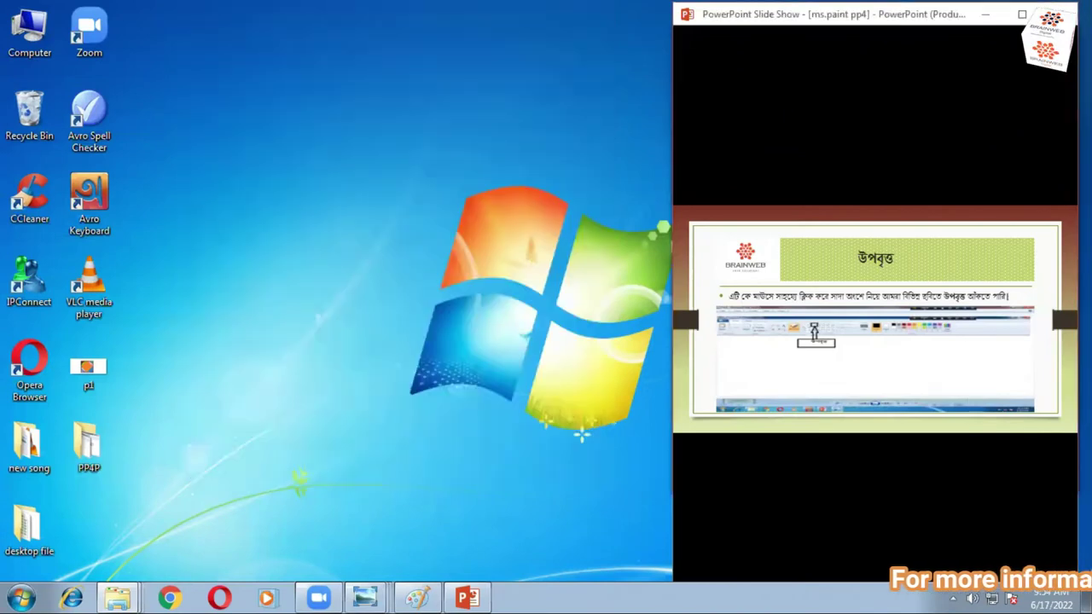
left_click(1035, 498)
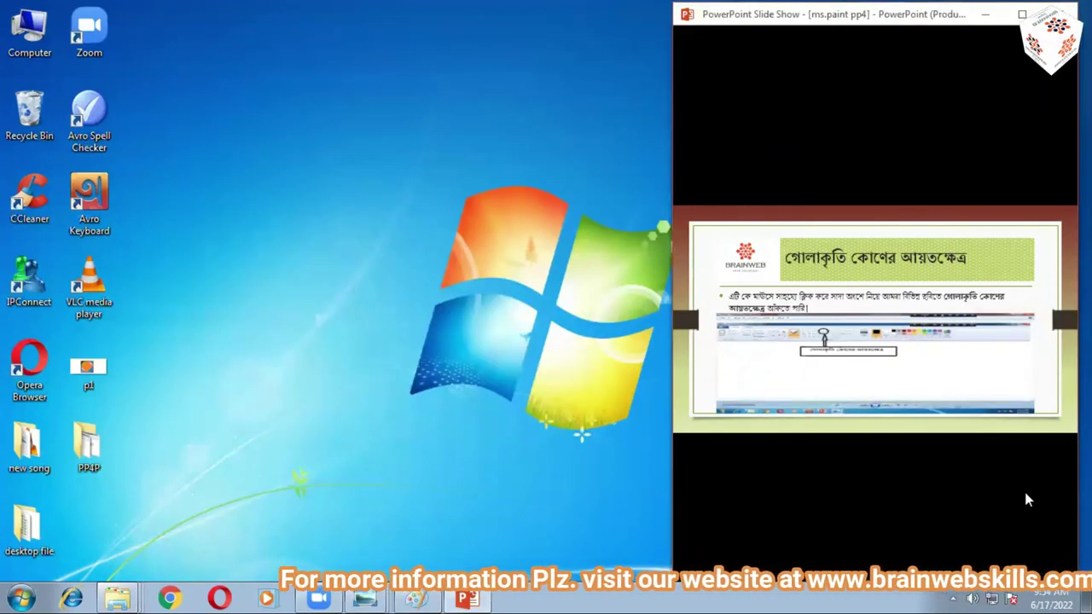
left_click(101, 449)
double_click(101, 445)
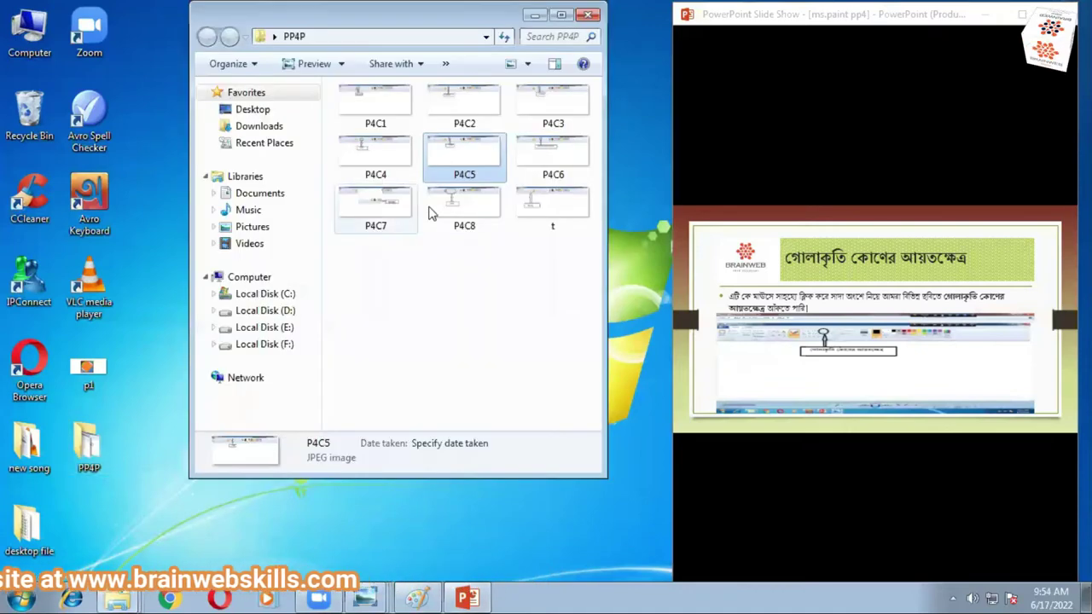
double_click(544, 163)
scroll(325, 255, "up", 2)
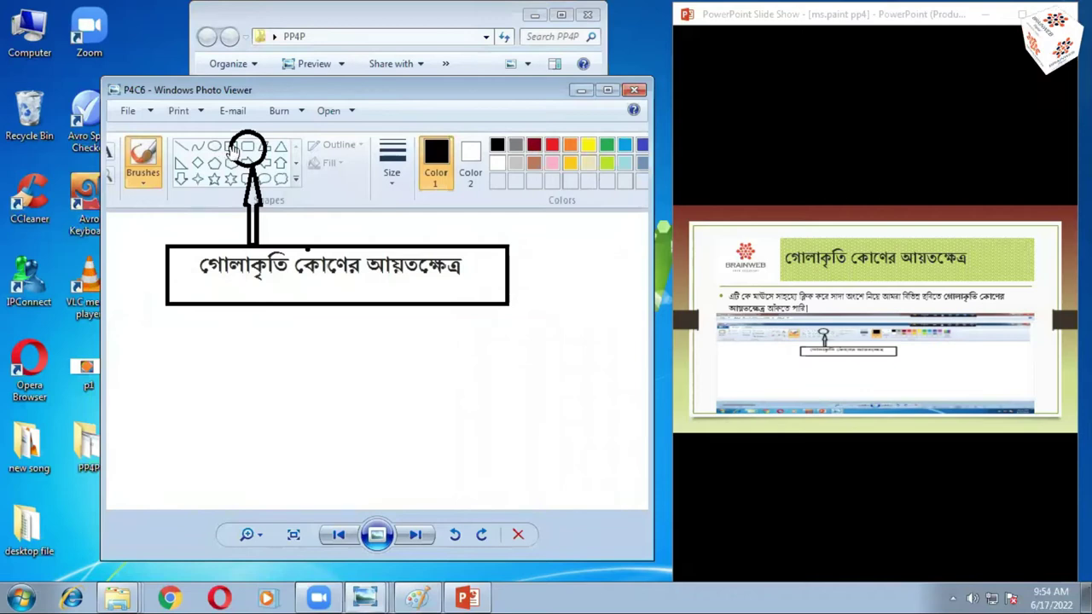
left_click(582, 93)
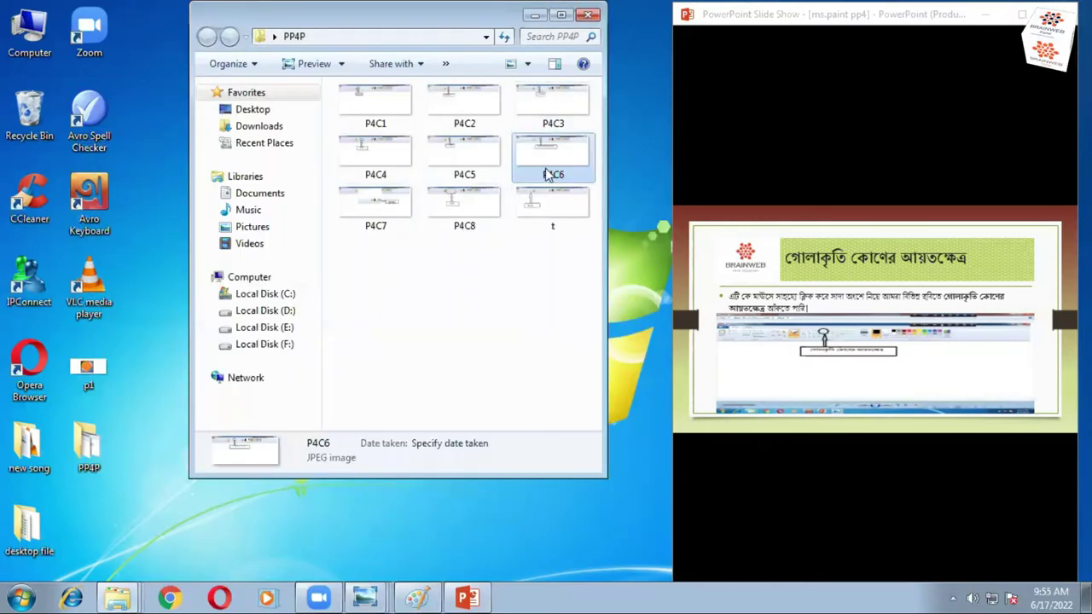
In Paint, draw a rounded rectangle to the right of the ellipse, below the large rectangle, and deselect it.
left_click(416, 597)
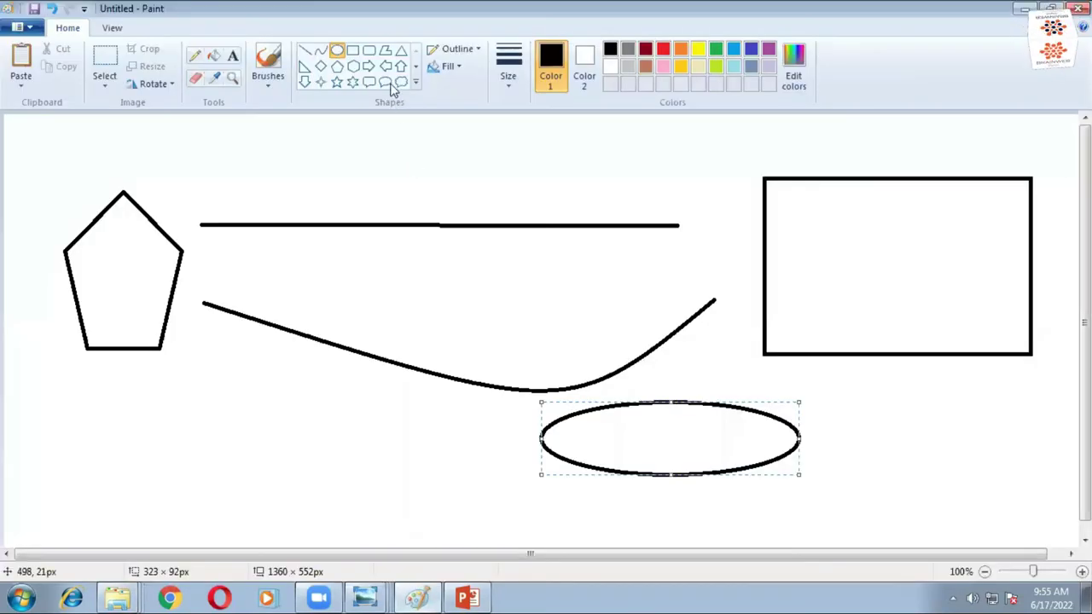
left_click(368, 51)
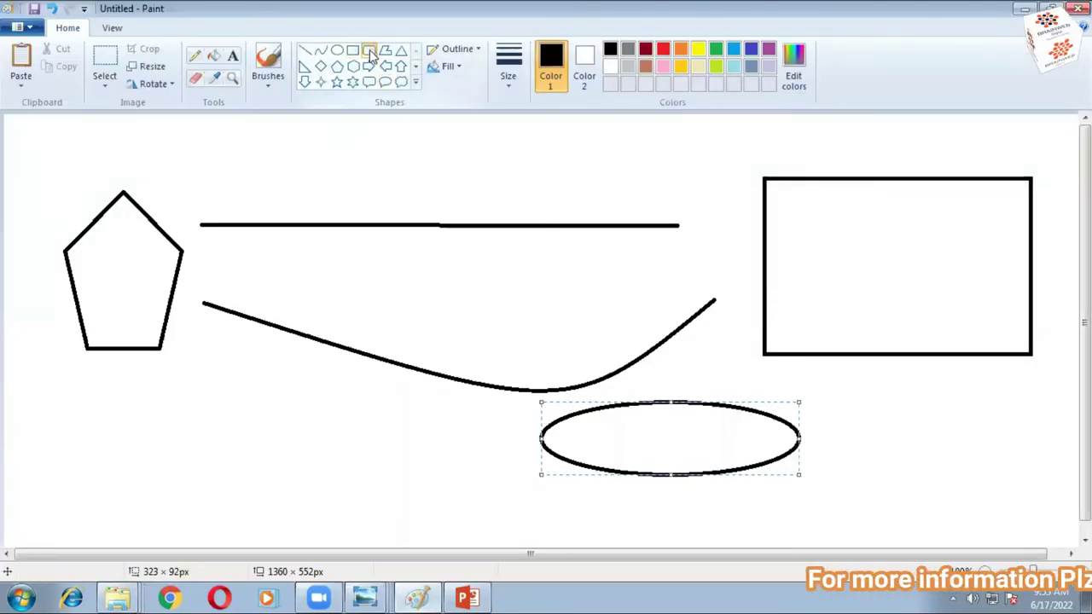
mouse_move(816, 417)
left_mouse_down()
mouse_move(843, 456)
mouse_move(1048, 516)
left_mouse_up()
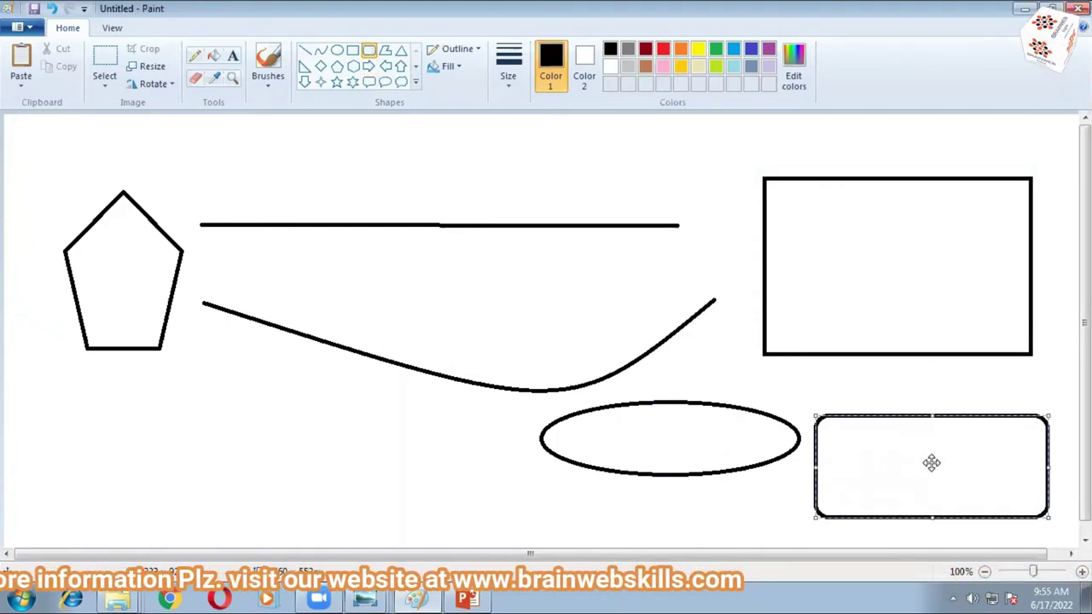
left_click(532, 475)
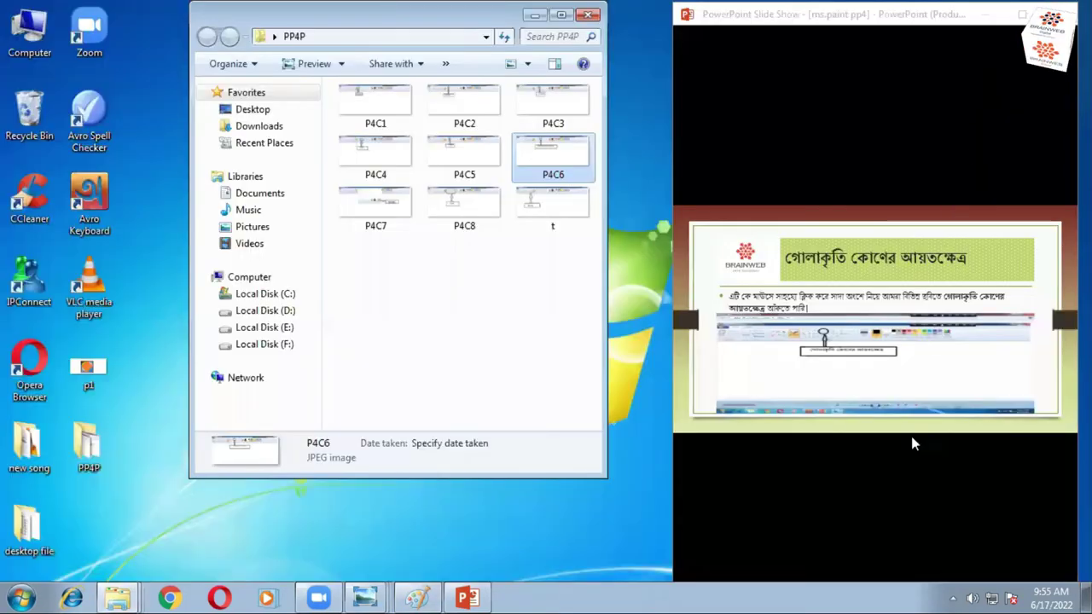
Advance the slide show to the free-form slide (ফ্রি ফর্ম), view the image P4C7 from the PP4P folder, and minimize the viewer.
left_click(541, 18)
left_click(995, 474)
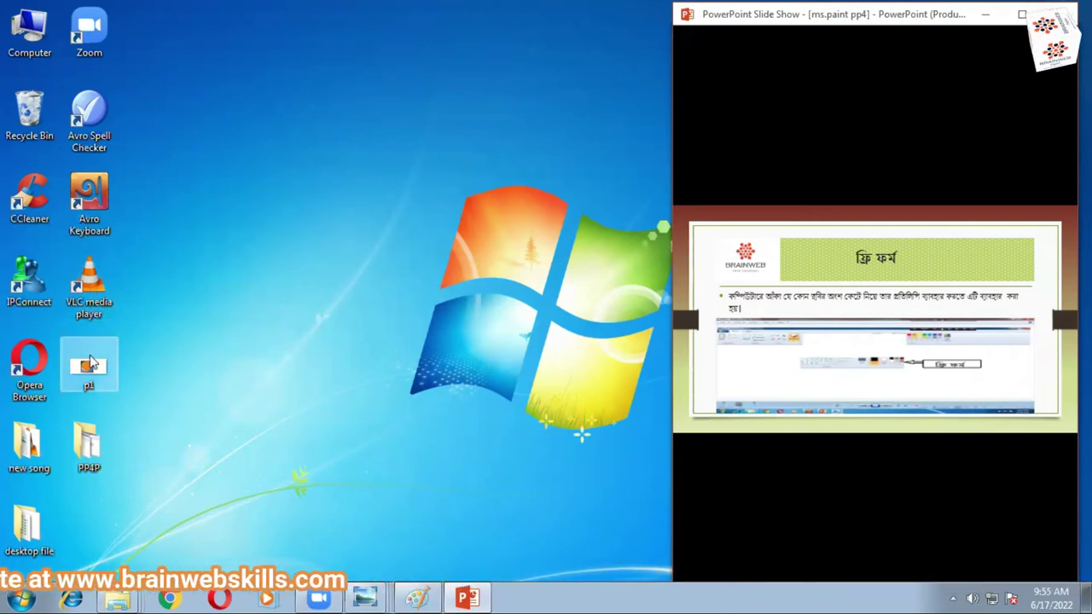
double_click(89, 446)
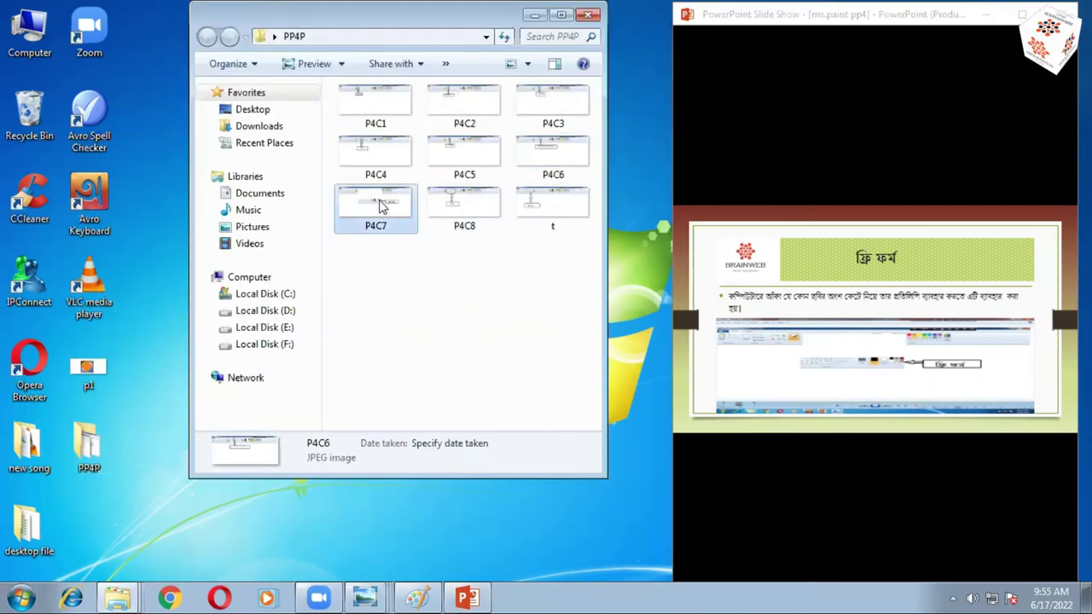
double_click(381, 206)
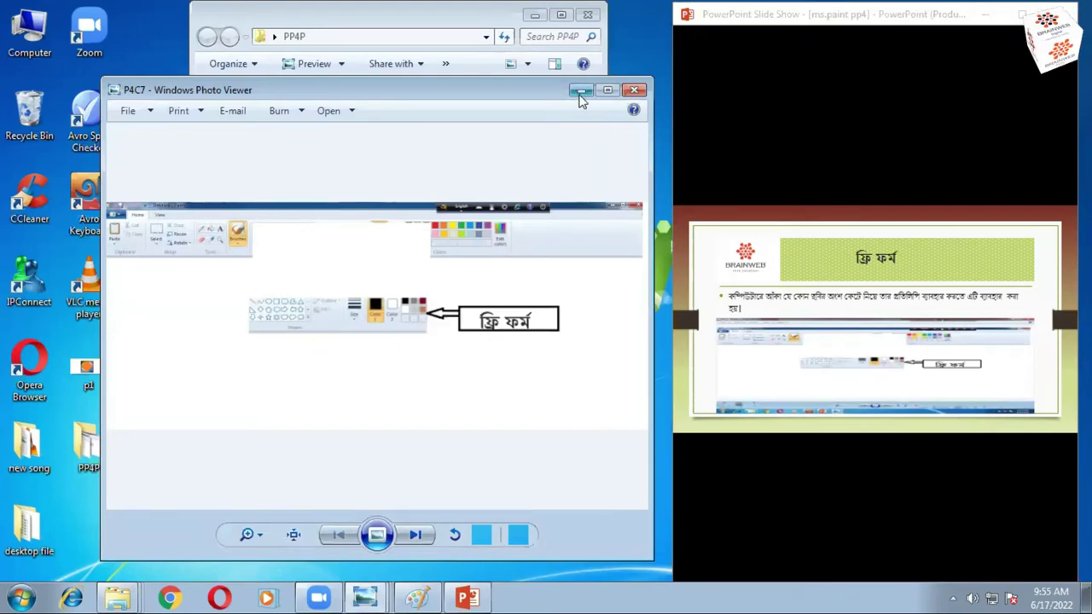
left_click(580, 91)
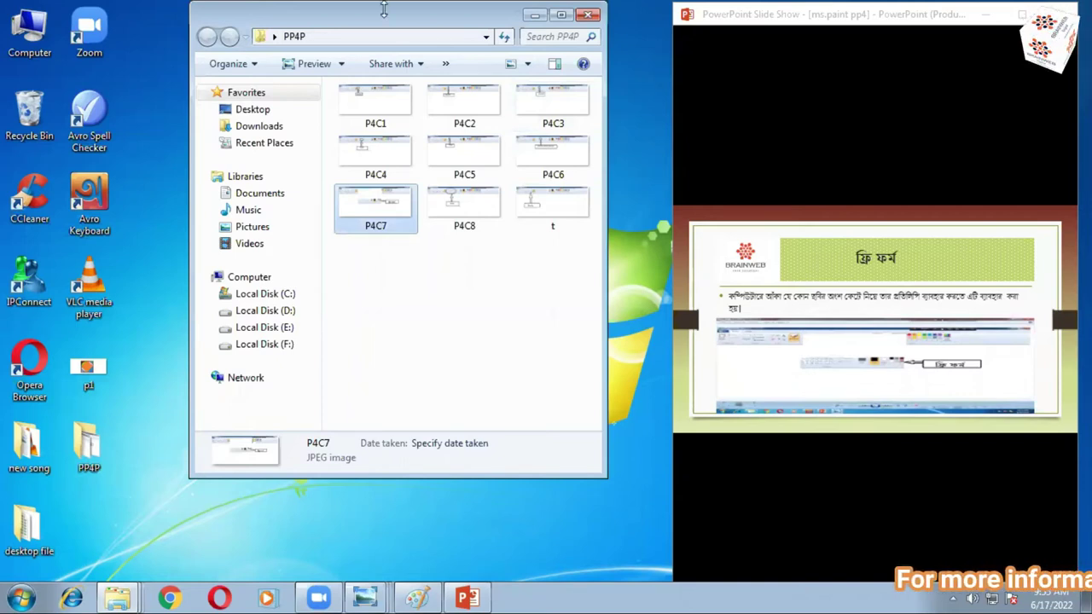
In Paint, start a new picture without saving the shapes drawing and paste the screenshot of that drawing into it.
left_click(422, 595)
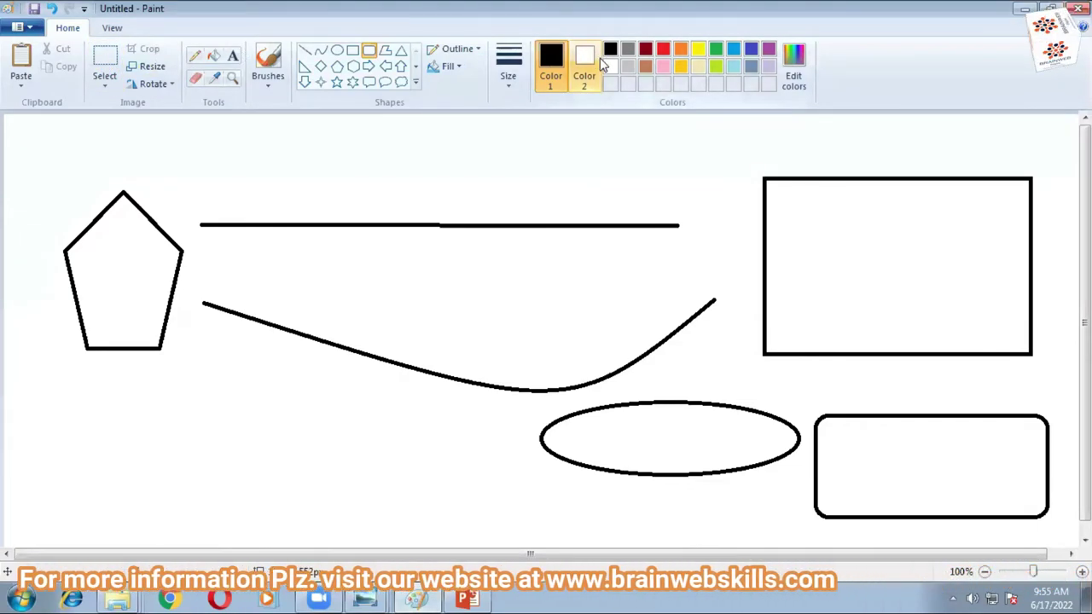
left_click(22, 26)
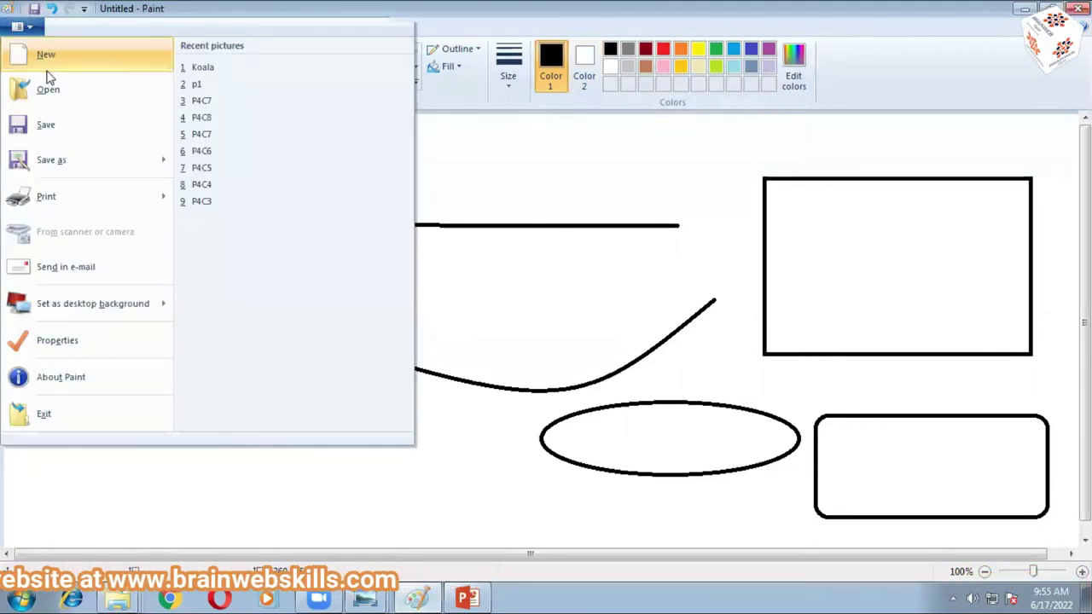
left_click(71, 60)
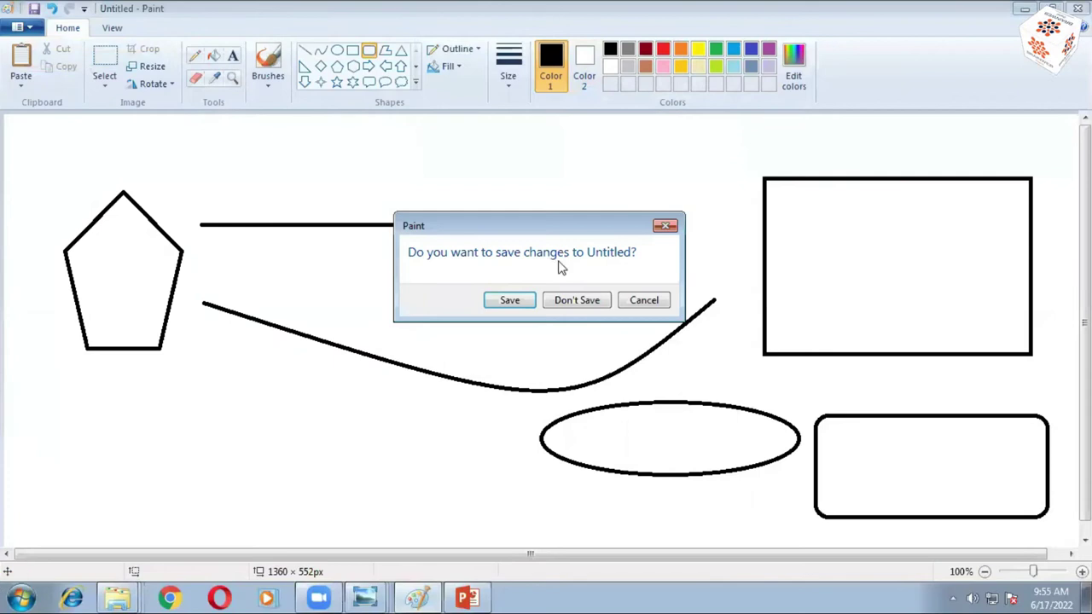
left_click(577, 301)
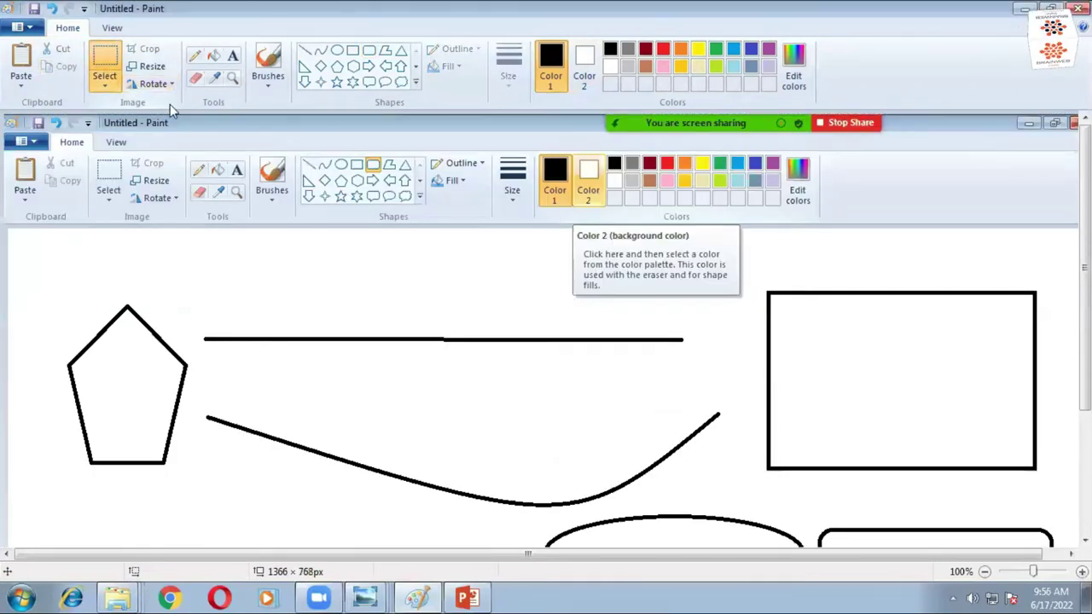
Select an area of about 455 × 107 px over the screenshot's Shapes and Colors groups and move it down and to the left.
mouse_move(331, 161)
left_mouse_down()
mouse_move(628, 232)
mouse_move(696, 259)
left_mouse_up()
mouse_move(516, 202)
left_mouse_down()
mouse_move(493, 331)
mouse_move(266, 249)
mouse_move(307, 284)
mouse_move(348, 287)
left_mouse_up()
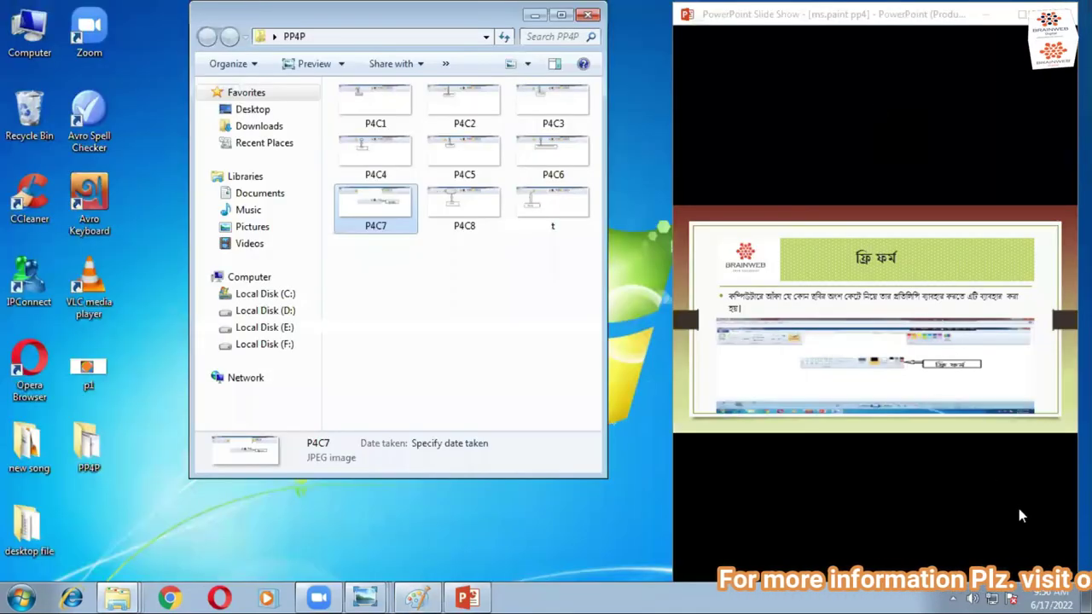
Advance the slide show to the select slide (সিলেক্ট), view the image P4C8 from the PP4P folder, and minimize the viewer.
left_click(535, 15)
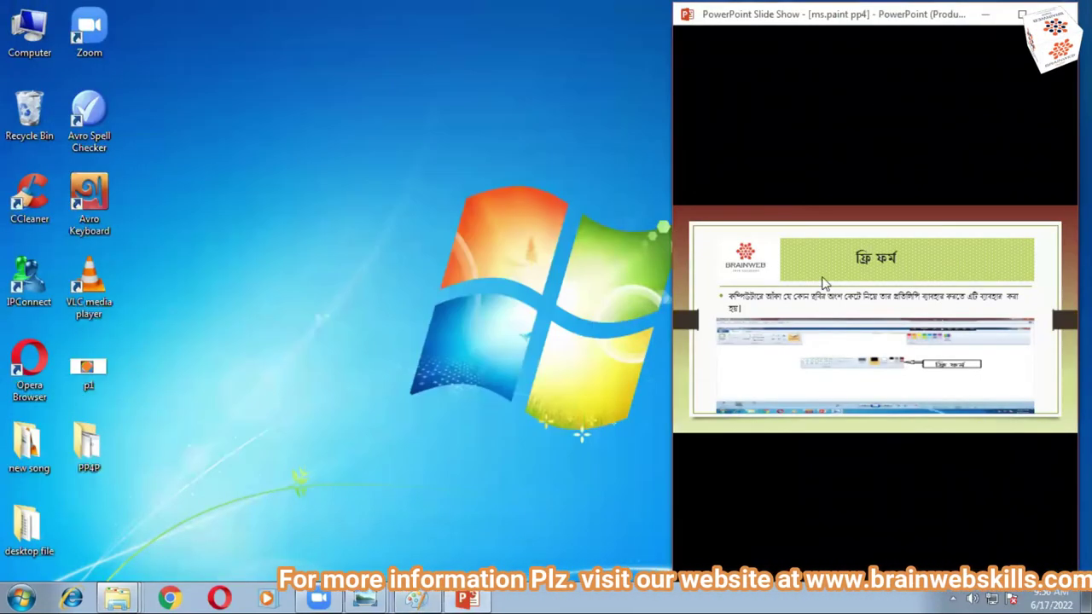
left_click(1029, 487)
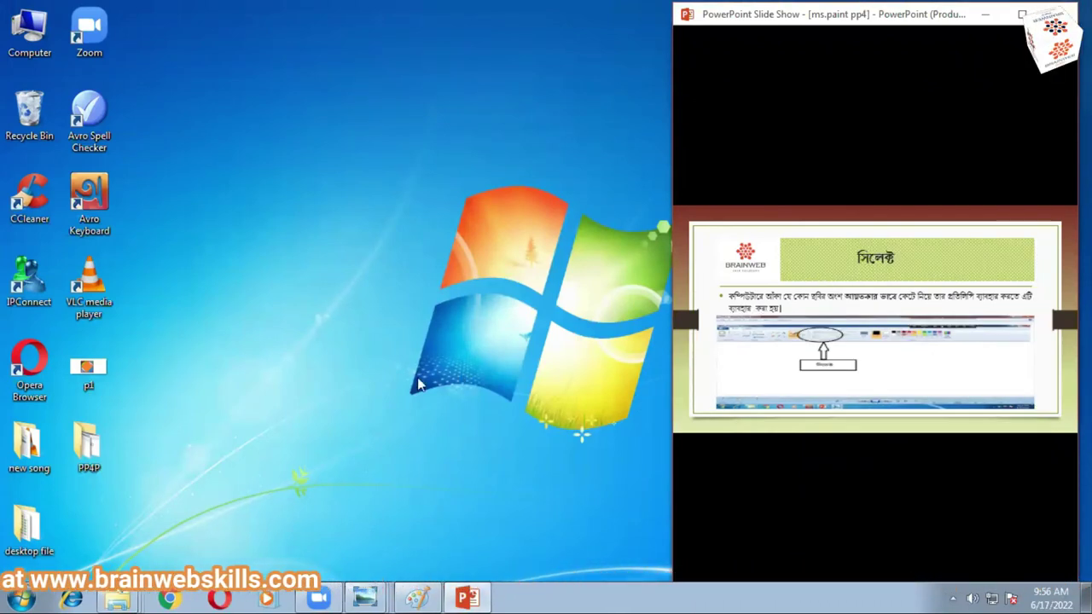
double_click(96, 443)
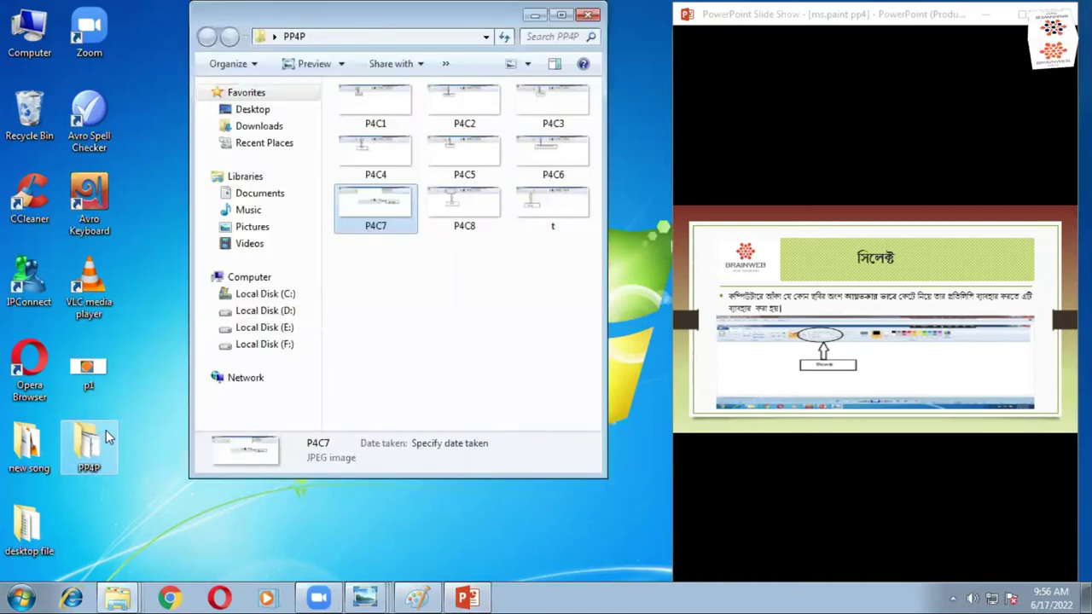
double_click(466, 199)
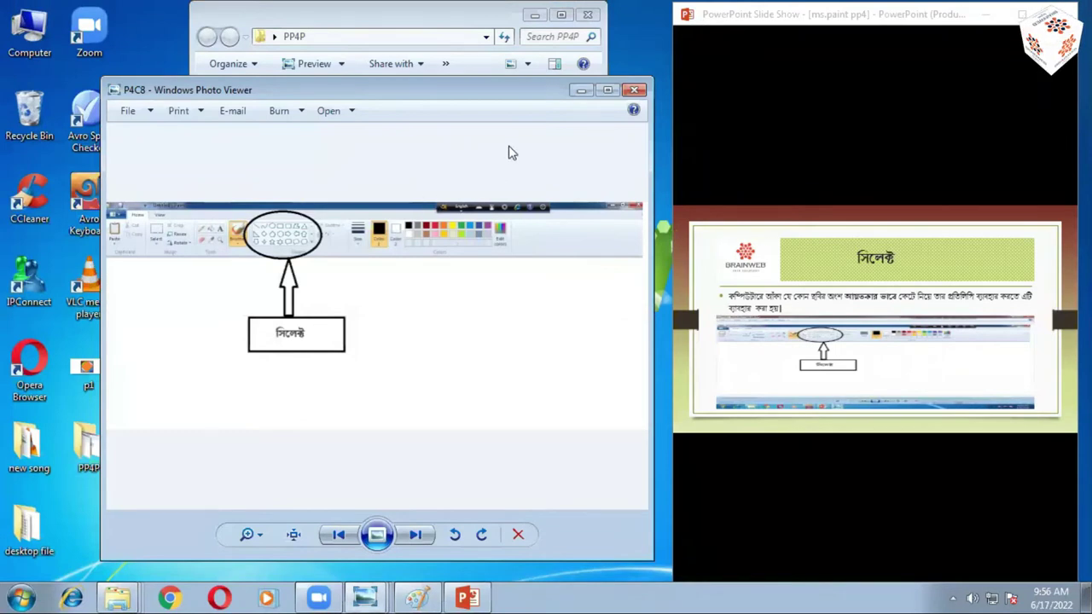
left_click(579, 90)
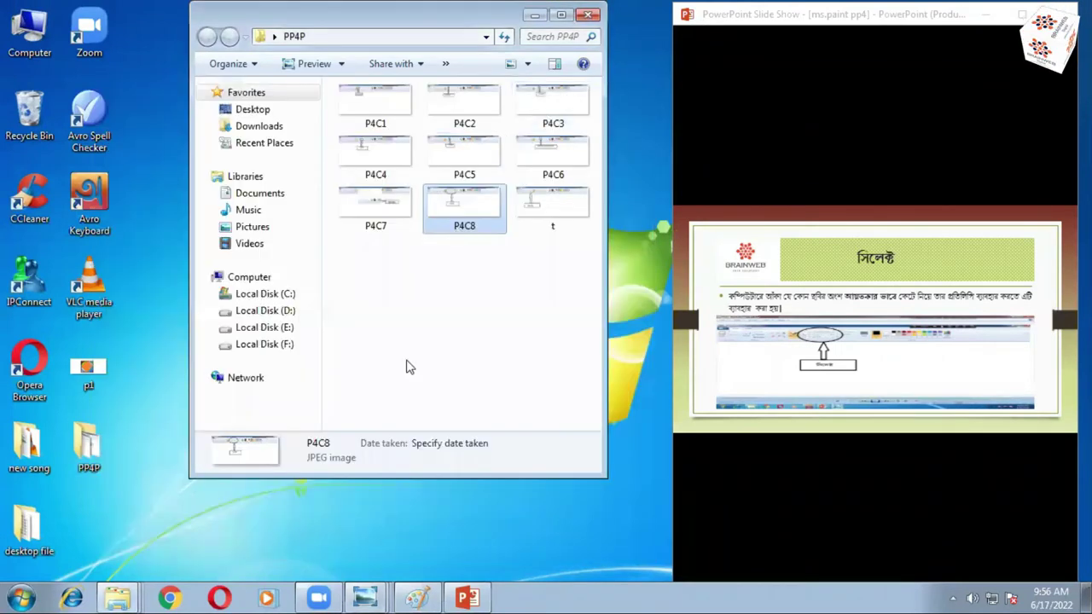
Return to Paint, discard the edited screenshot by starting a new picture without saving, and paste the original screenshot again.
left_click(414, 597)
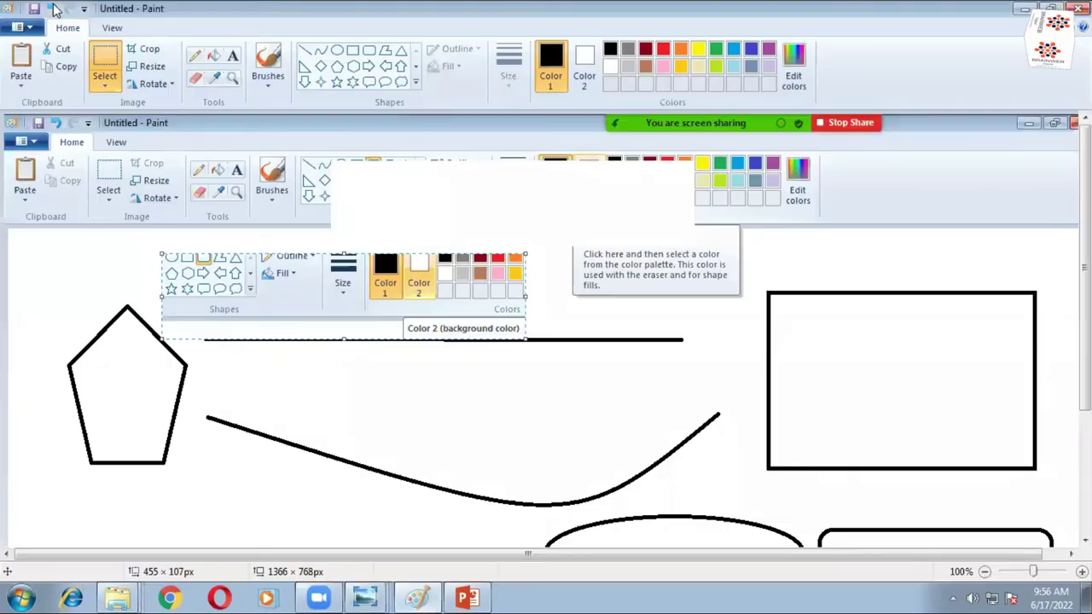
left_click(31, 27)
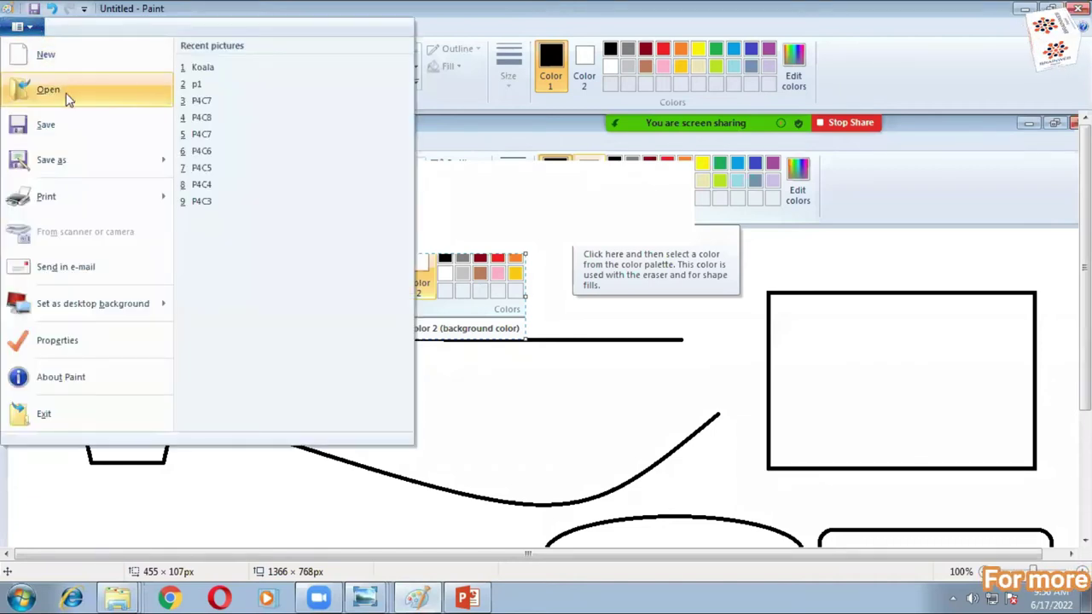
left_click(67, 60)
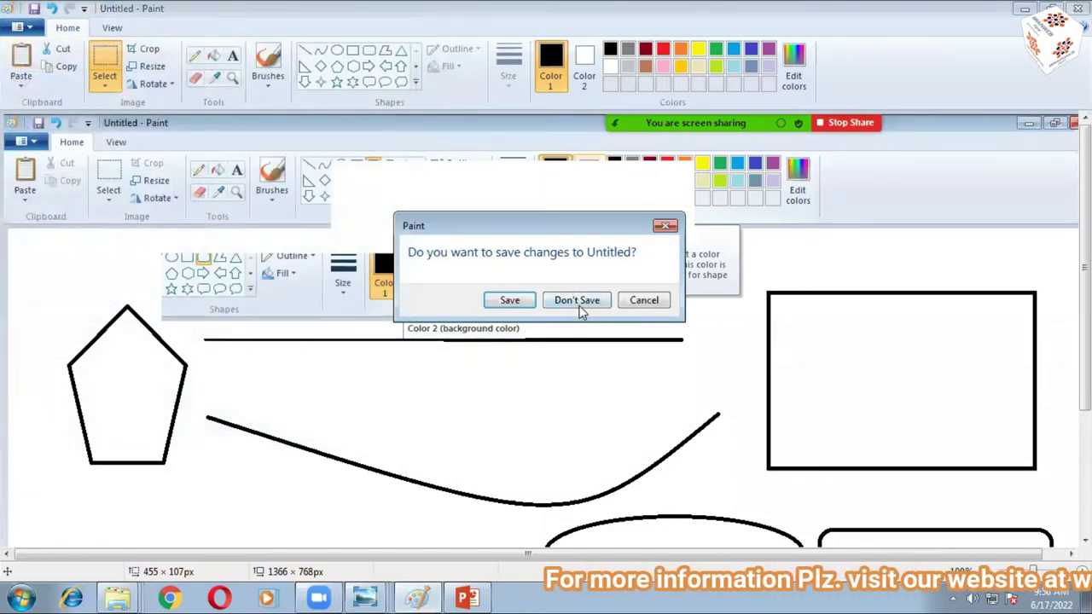
left_click(577, 301)
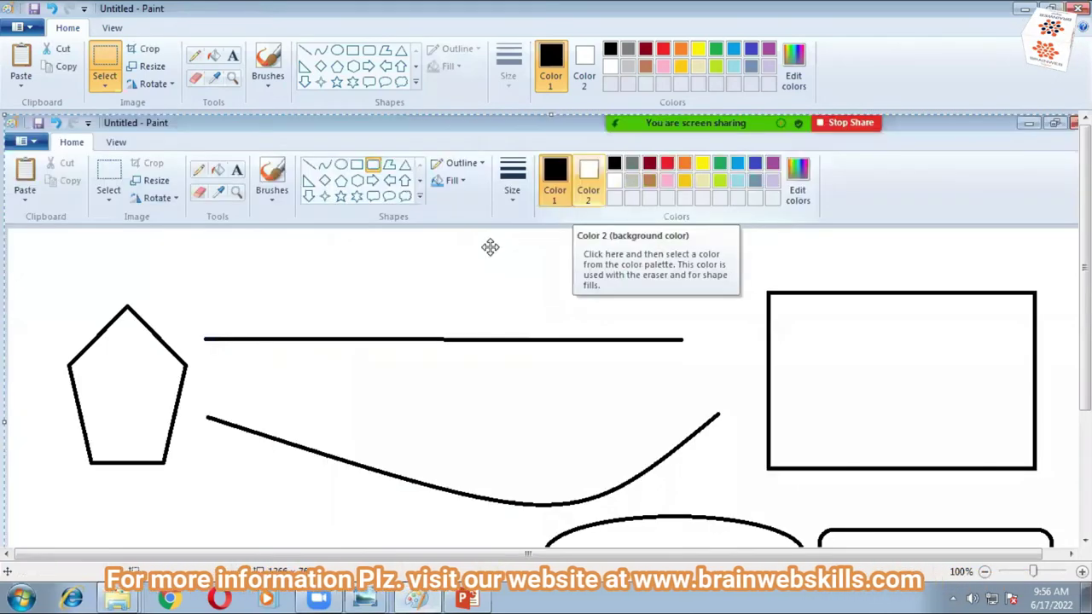
With rectangular selection, select the area spanning the pasted screenshot's Shapes and Colors groups and the tooltip below, and move it down and to the left.
left_click(105, 64)
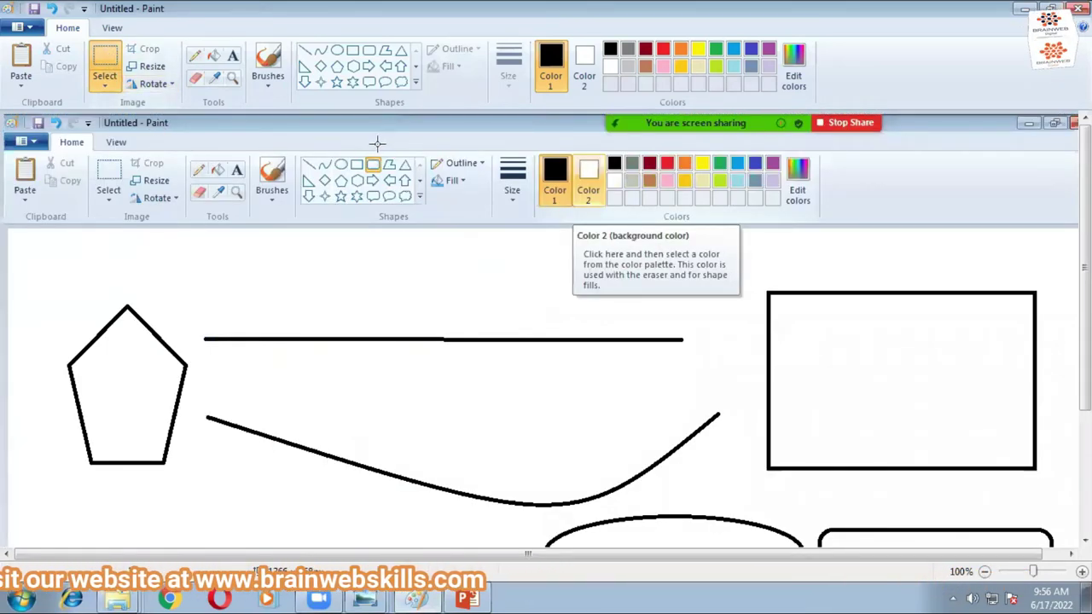
left_click_drag(303, 157, 838, 303)
left_click_drag(589, 205, 400, 319)
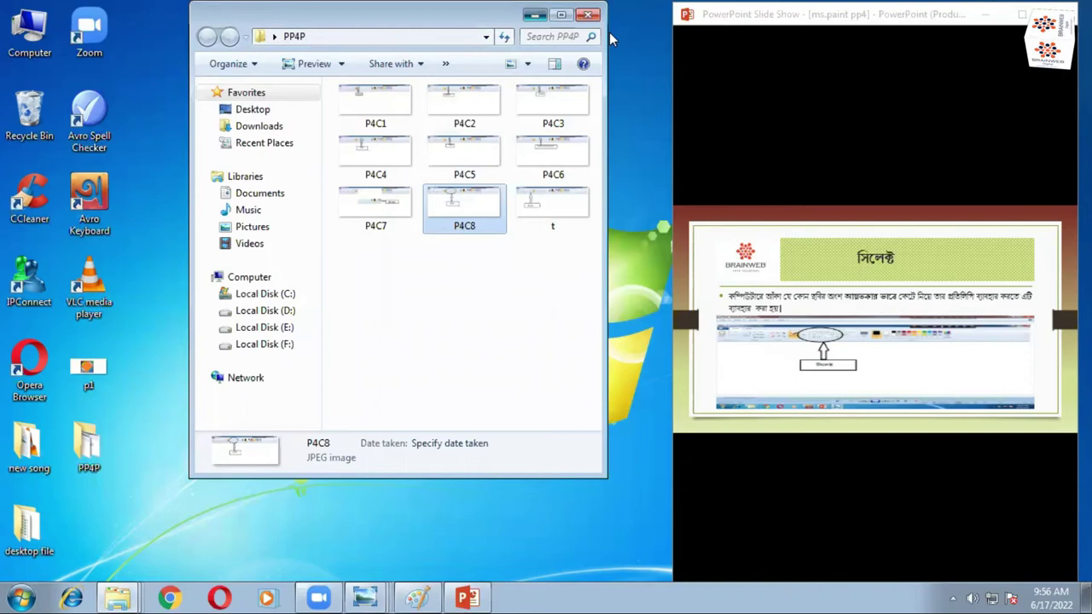
Close the PP4P folder and advance the slide show to the slide on saving a Paint drawing (পেইন্টে কোন আঁকা সেভ করা).
left_click(588, 14)
left_click(1038, 485)
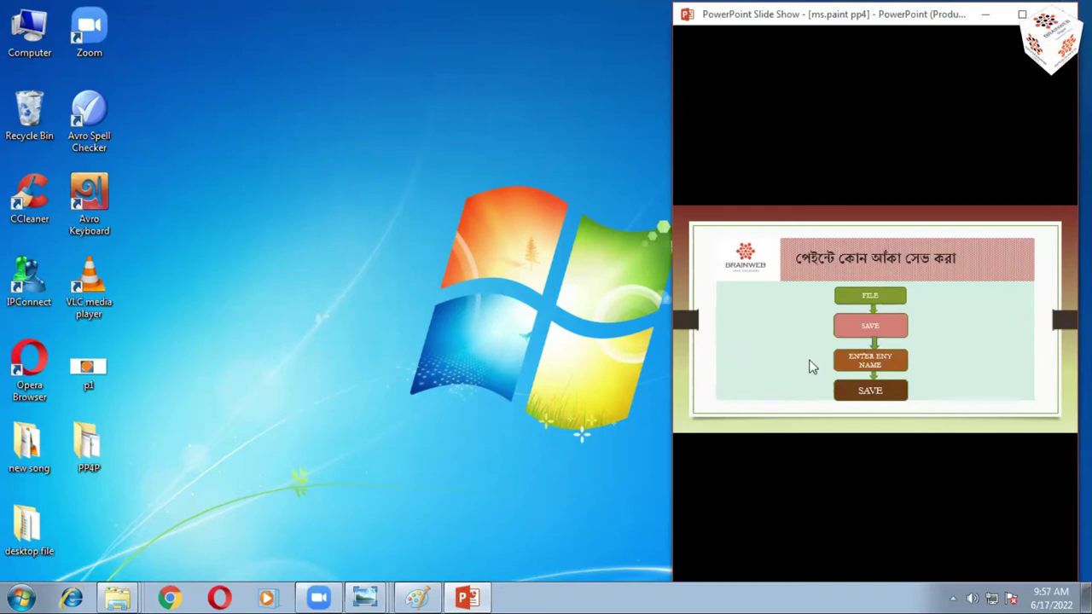
Return to Paint and start a new blank picture, discarding the edited screenshot without saving.
left_click(417, 597)
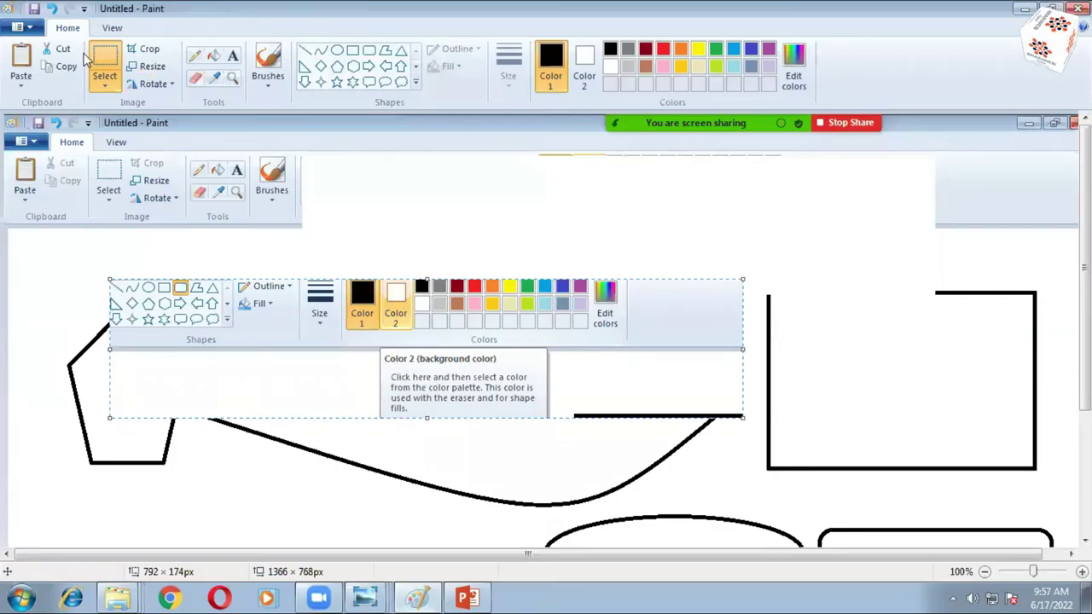
left_click(30, 27)
left_click(47, 55)
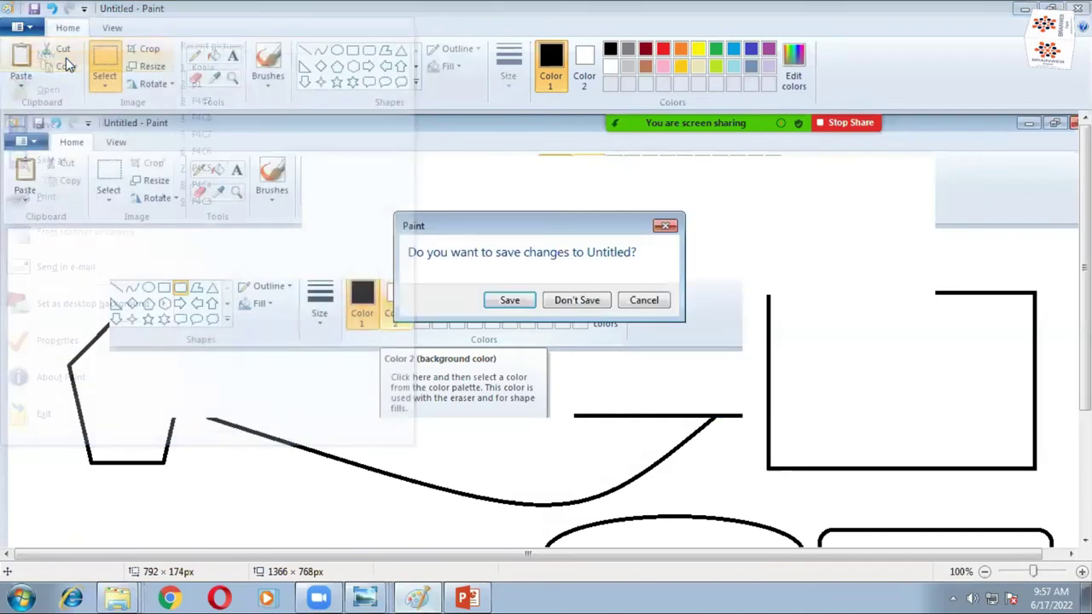
left_click(577, 300)
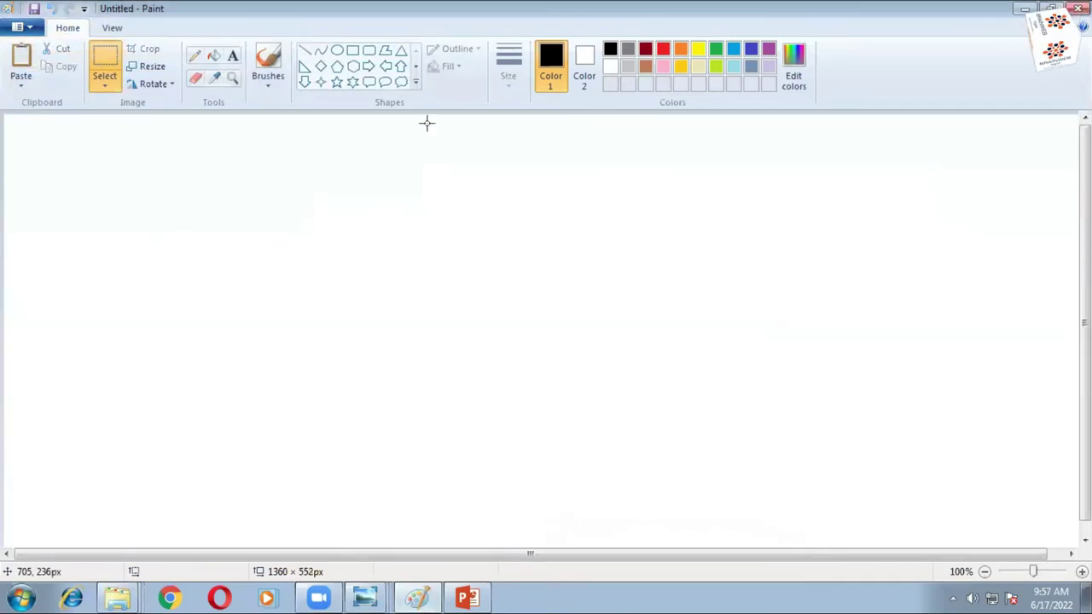
Draw a large rectangle about 828 px wide across the middle of the canvas, stretching its upper edge close to the canvas top.
left_click(353, 49)
left_click_drag(203, 274, 226, 314)
mouse_move(289, 411)
left_mouse_down()
mouse_move(879, 495)
mouse_move(867, 488)
left_mouse_up()
left_click_drag(536, 269, 509, 131)
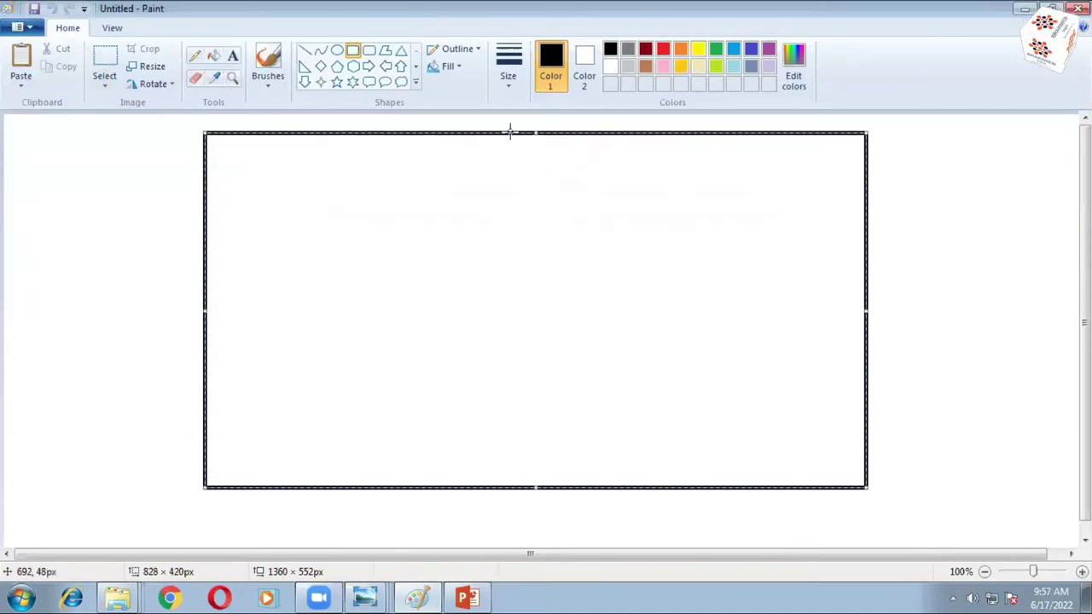
Draw a diamond inside the rectangle and stretch it to about 827 × 445 px so its corners meet all four sides.
left_click(321, 68)
left_click_drag(532, 132, 206, 439)
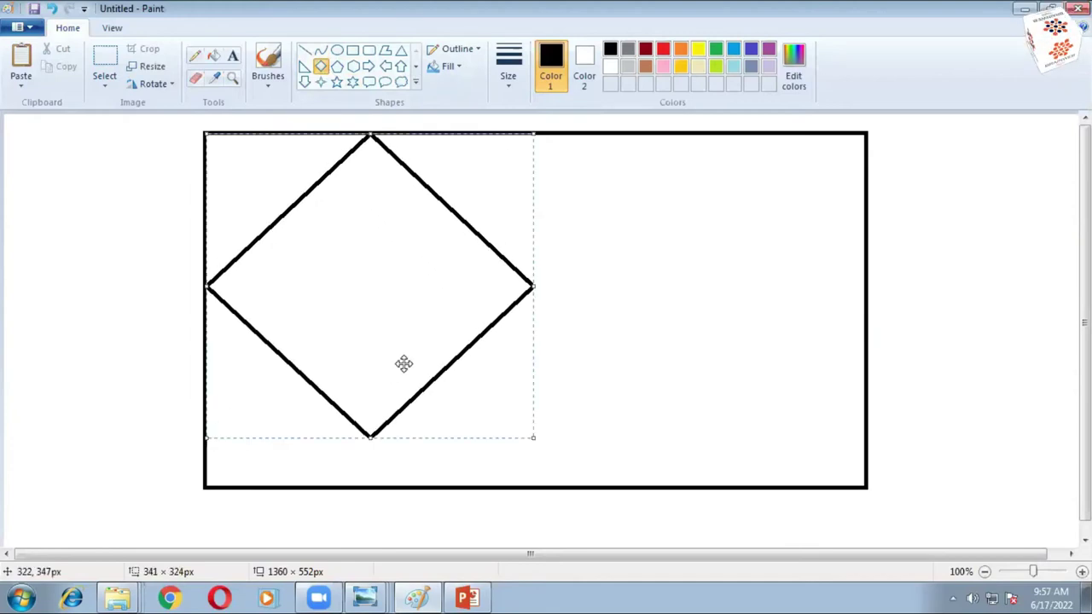
left_click_drag(536, 285, 867, 291)
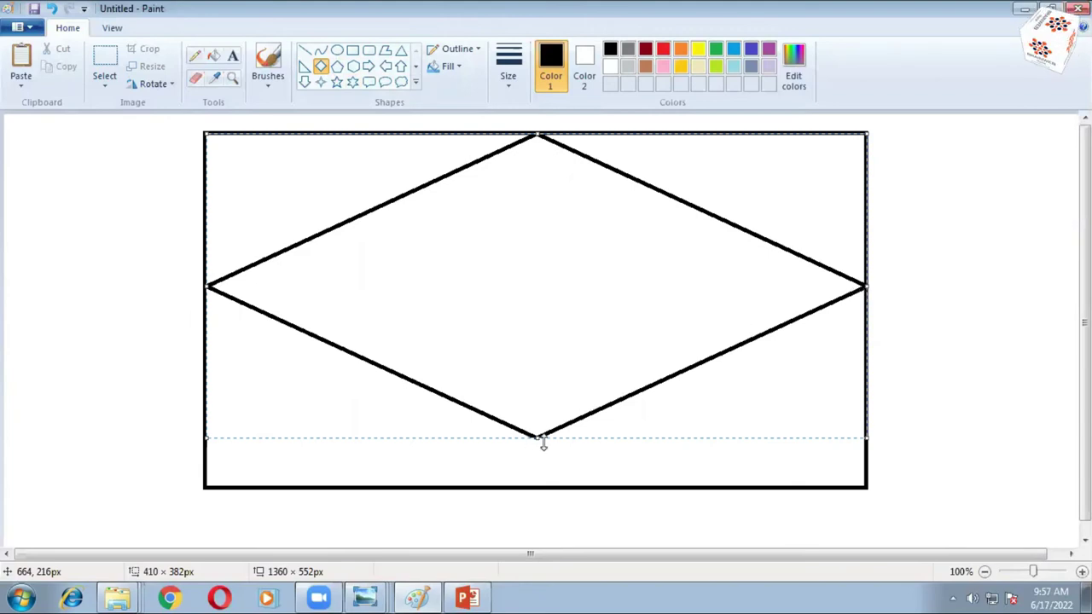
left_click_drag(536, 438, 538, 489)
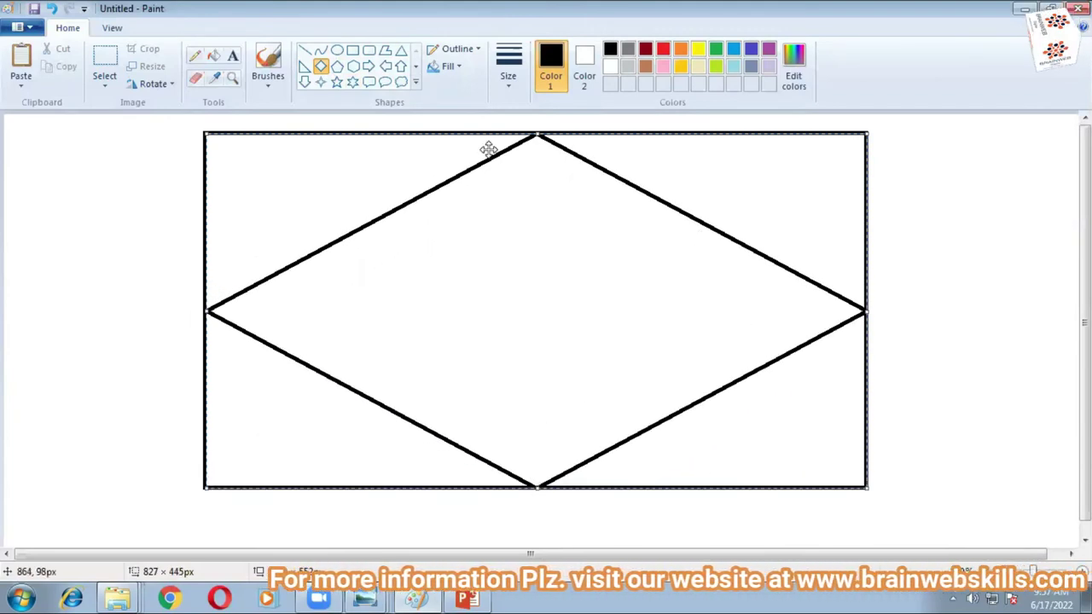
Choose the Oval shape for drawing.
left_click(337, 51)
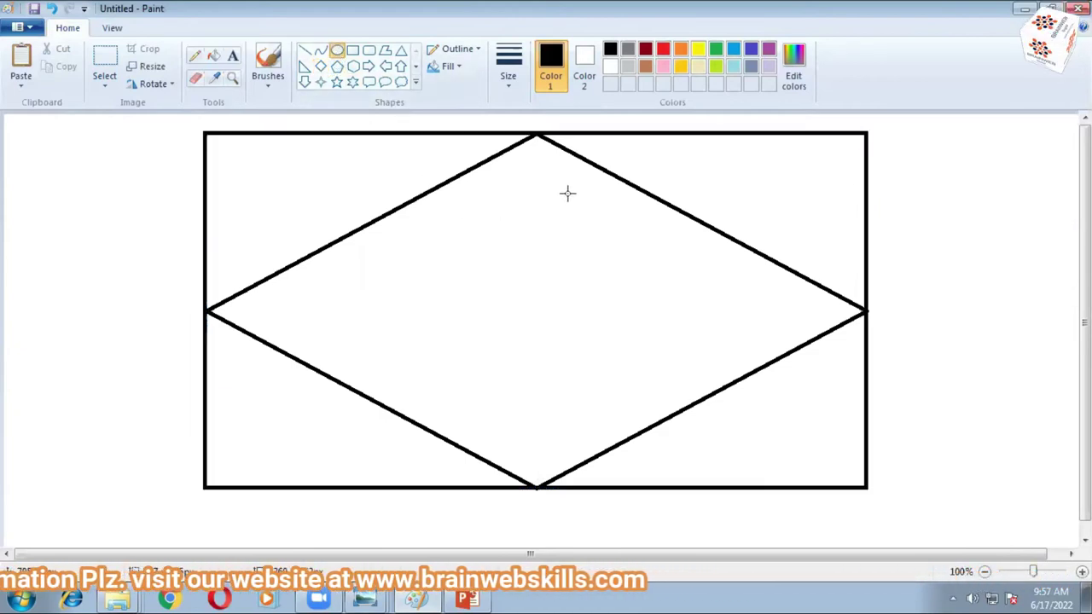